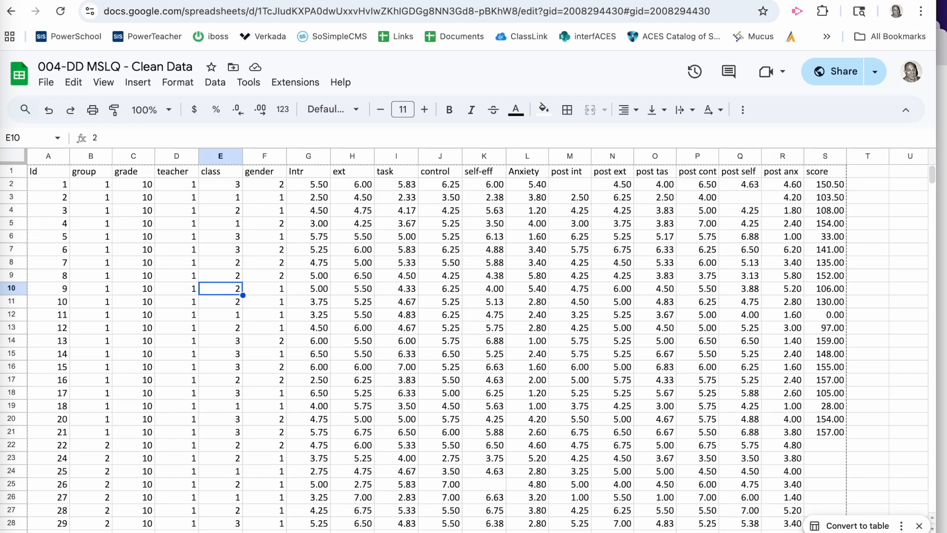
Step: On the sheet with only Id, group and self efficacy, copy the group 1 scores C2:C76 into column E from E2
key("alt+Down")
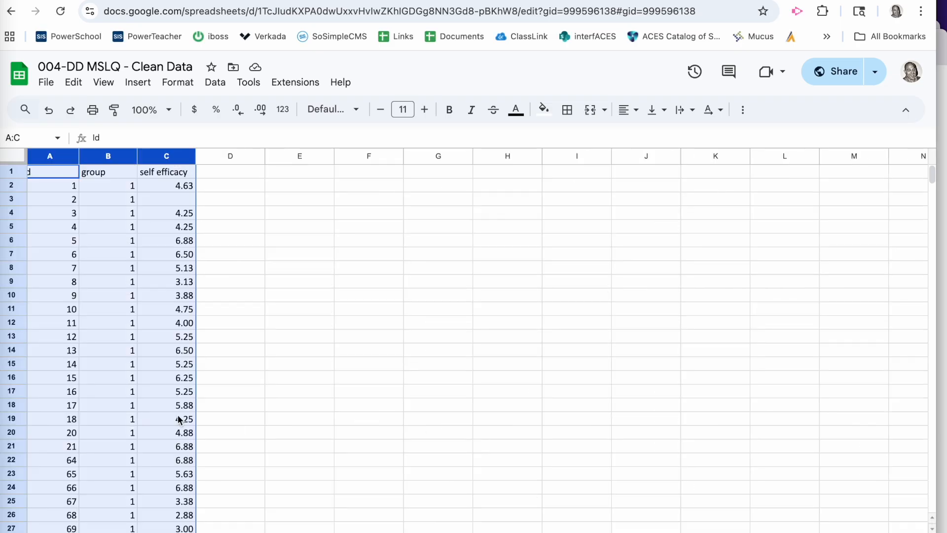
left_click(248, 335)
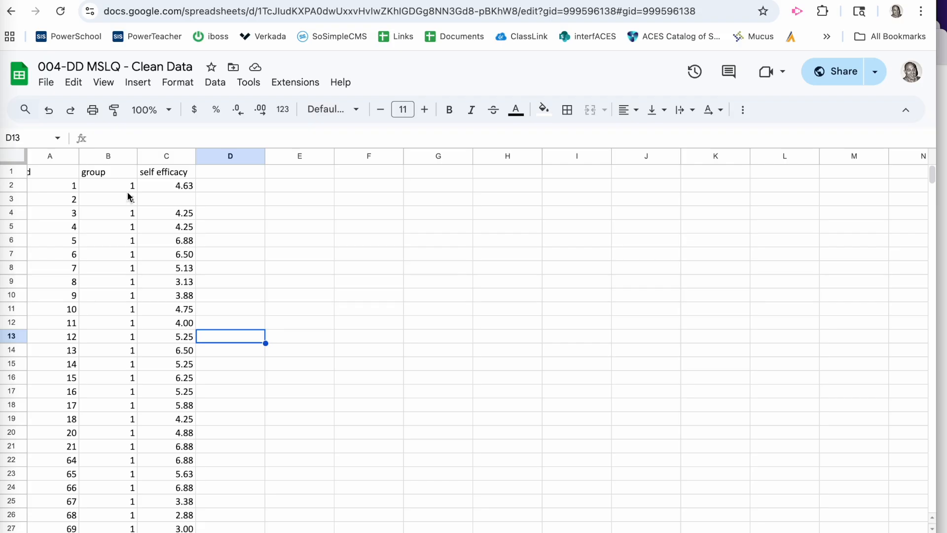
scroll(111, 465, "down", 3)
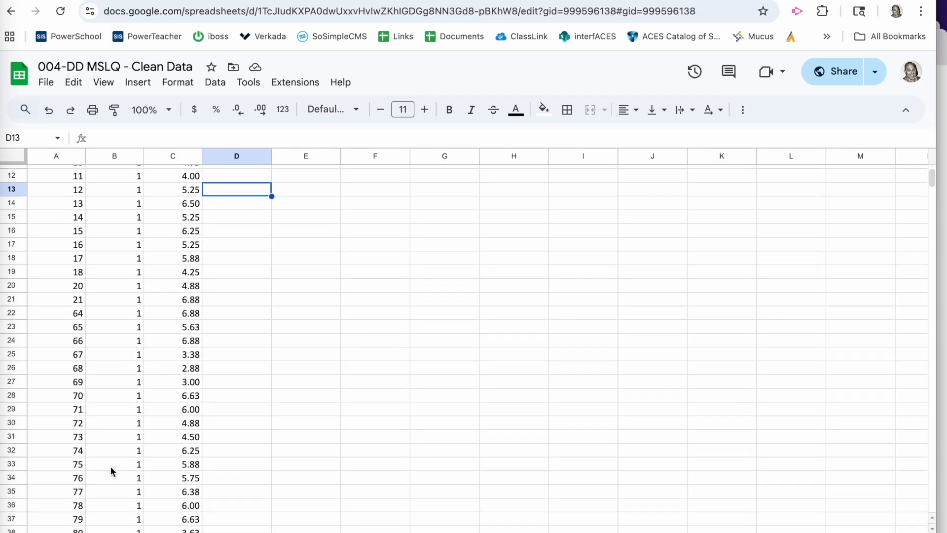
scroll(110, 465, "up", 3)
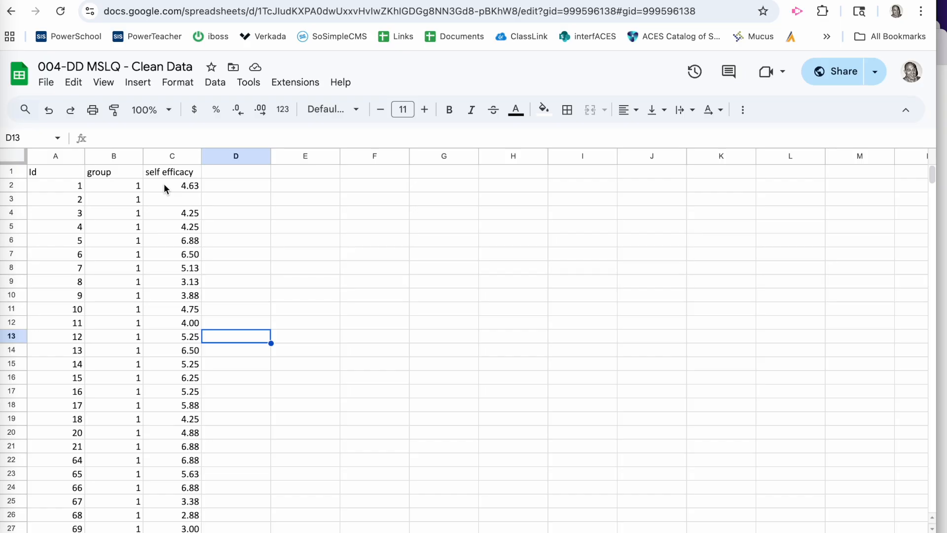
left_click_drag(164, 184, 165, 432)
key("super+c")
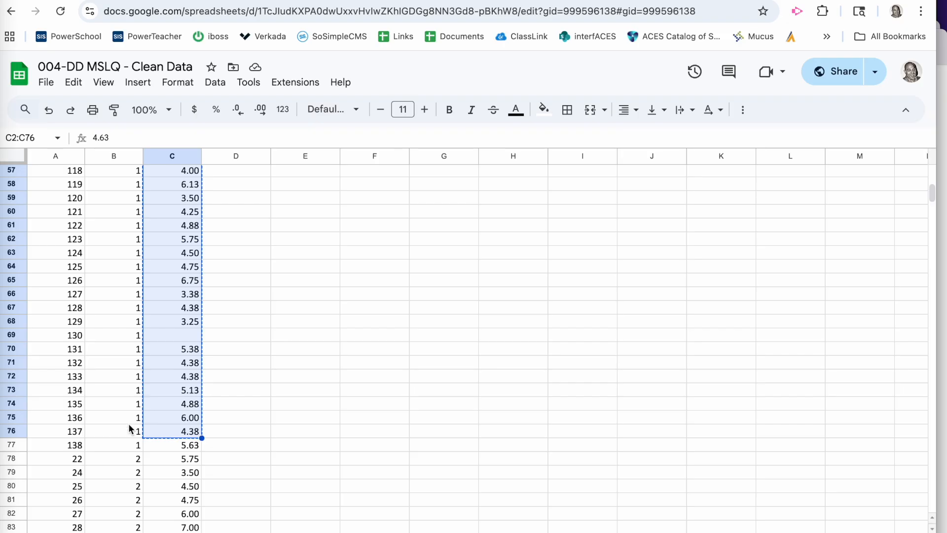
scroll(182, 418, "up", 20)
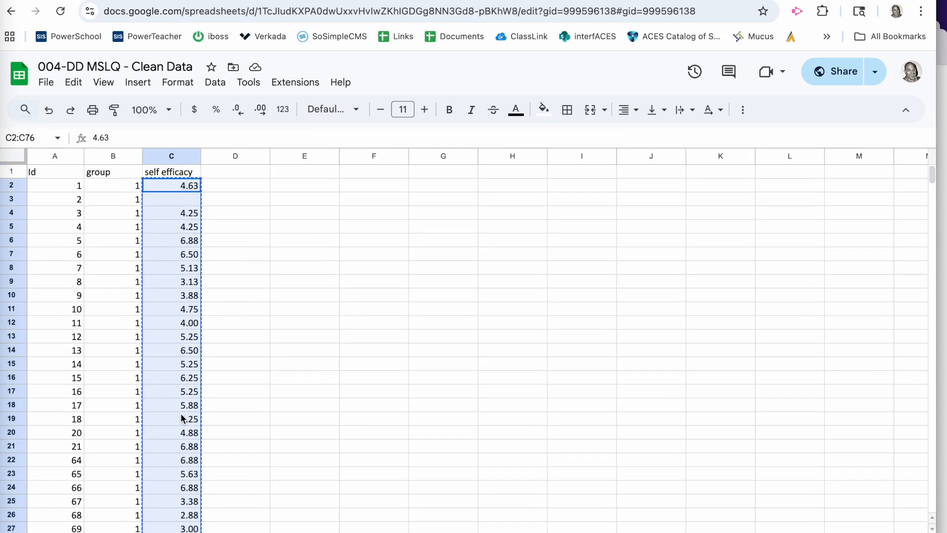
left_click(293, 191)
key("super+v")
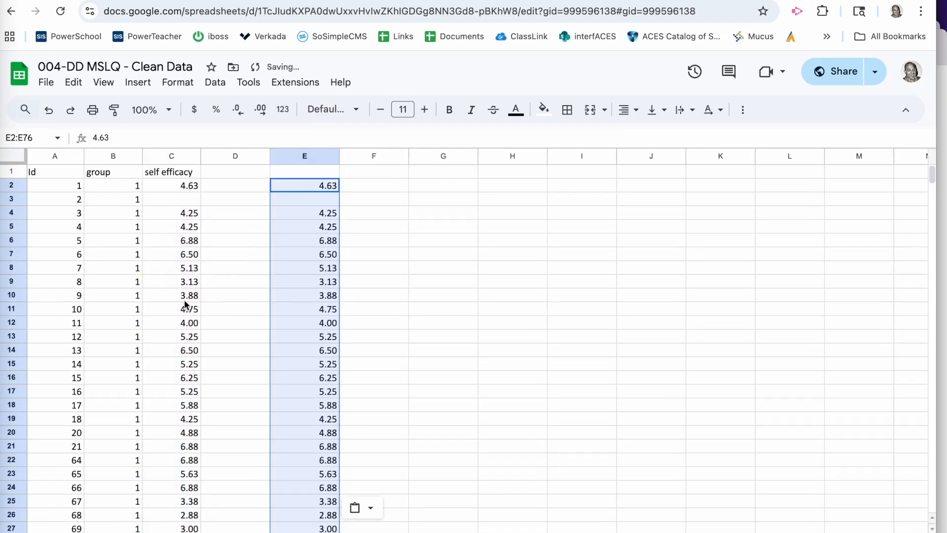
Step: Copy the group 2 self efficacy scores in C78:C131 into column F starting at F2
scroll(187, 302, "down", 20)
scroll(186, 305, "down", 2)
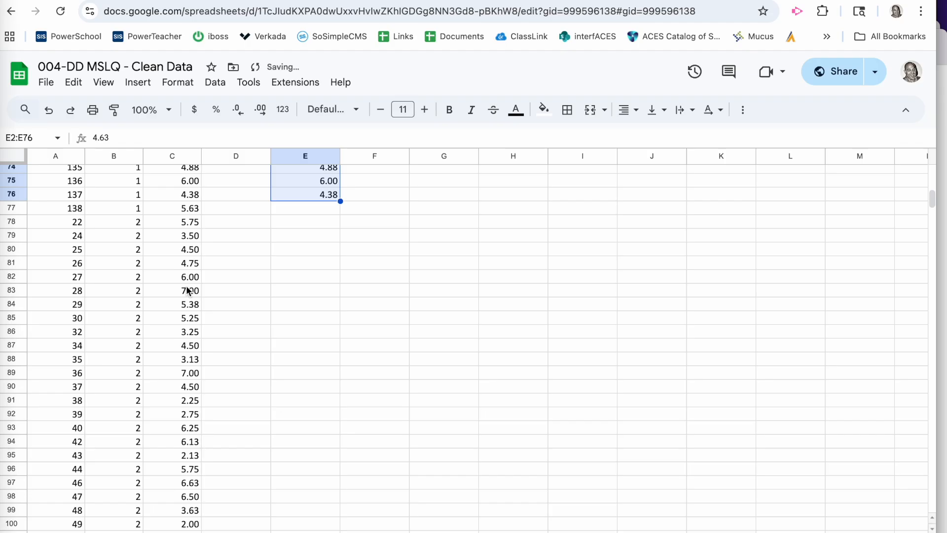
left_click(181, 224)
left_click_drag(181, 227, 176, 344)
scroll(176, 344, "up", 20)
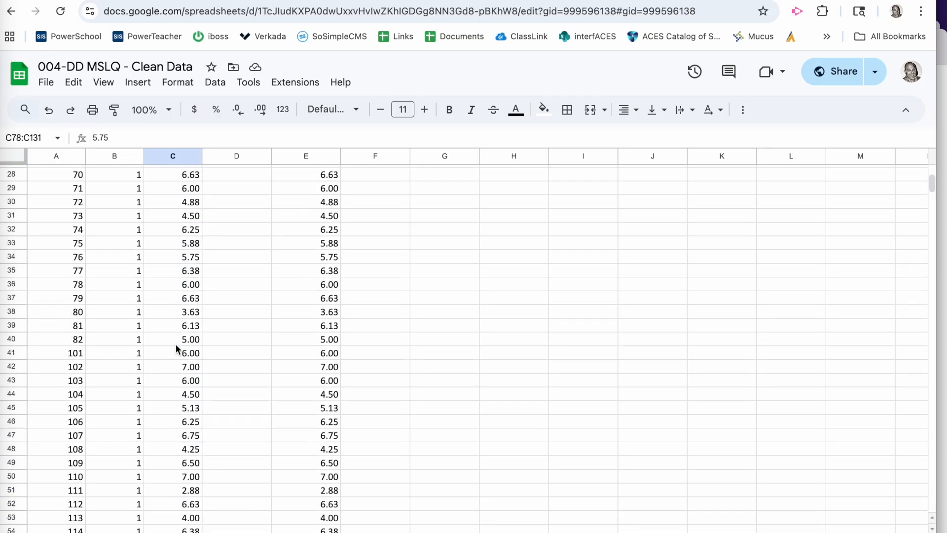
left_click(363, 189)
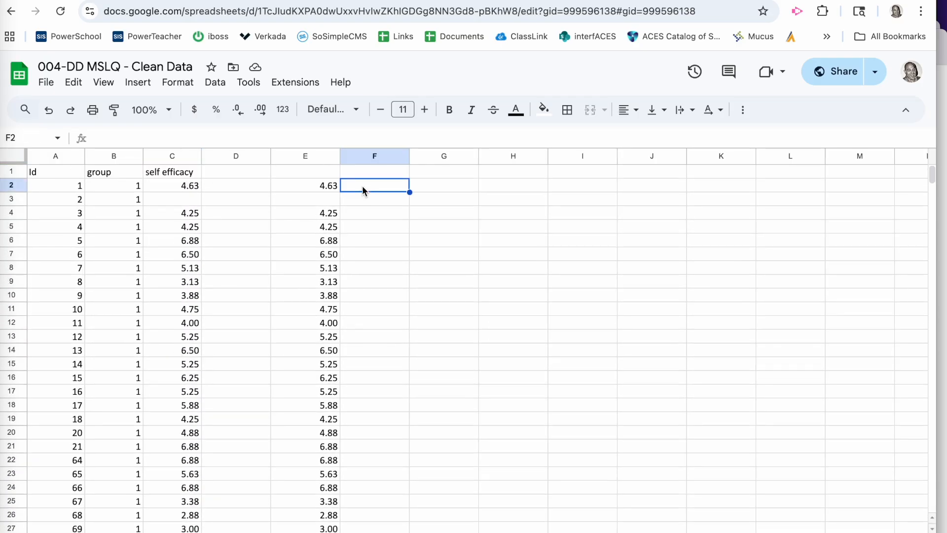
key("ctrl+v")
Step: Transfer the range B2:F131 from the spreadsheet into the IBM SPSS Statistics Data Editor
left_click_drag(136, 190, 377, 326)
key("ctrl+Up")
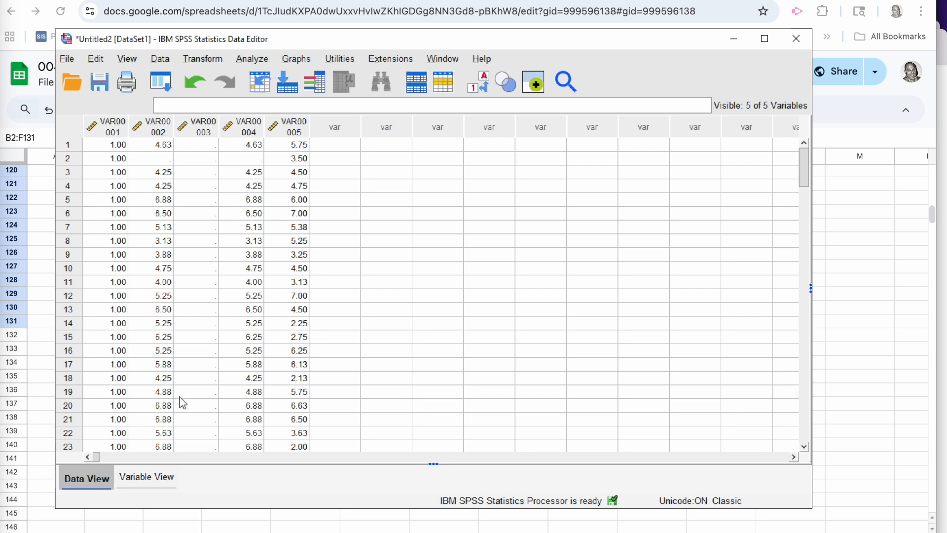
Step: In the variable definitions, label the first variable VAR00001 as "group"
left_click(145, 480)
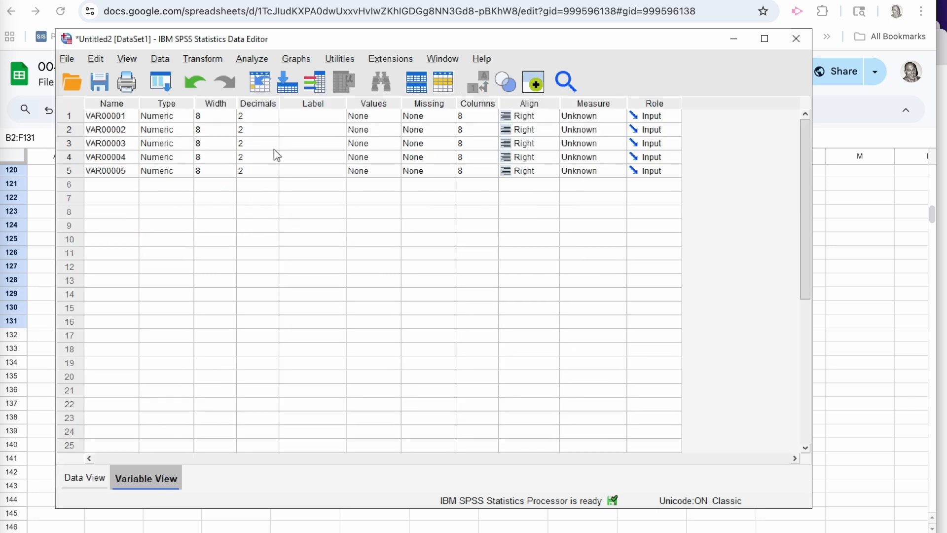
left_click(291, 116)
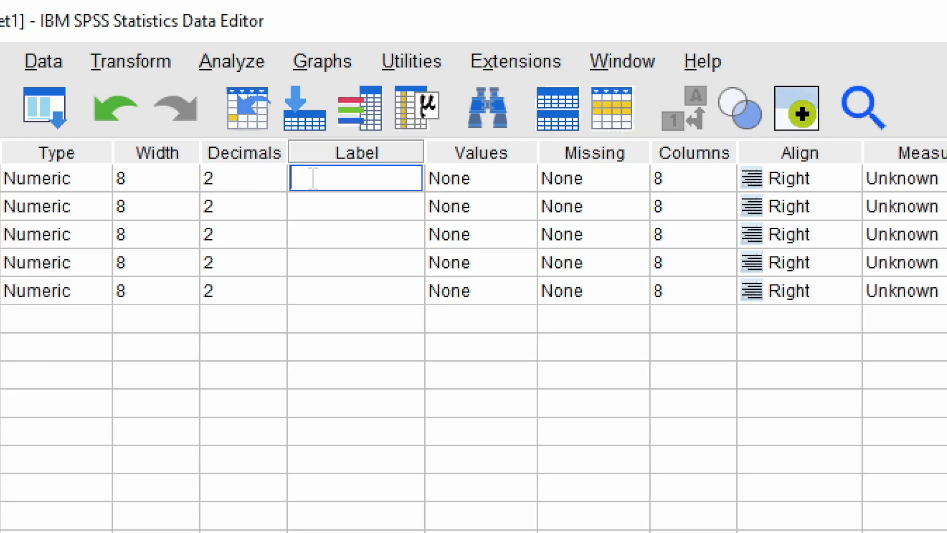
type("group")
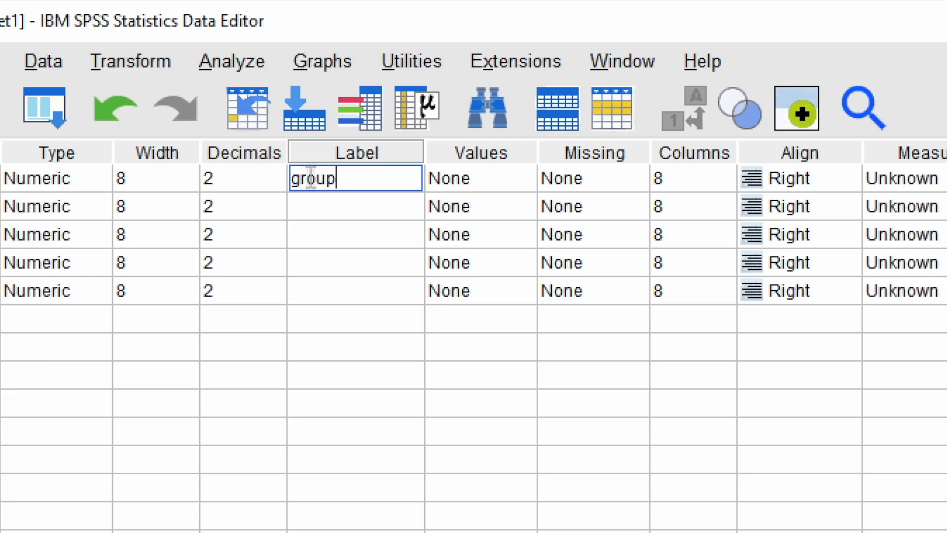
Step: Add a value label to the group variable that defines 1 as "Aquatic Science"
left_click(468, 179)
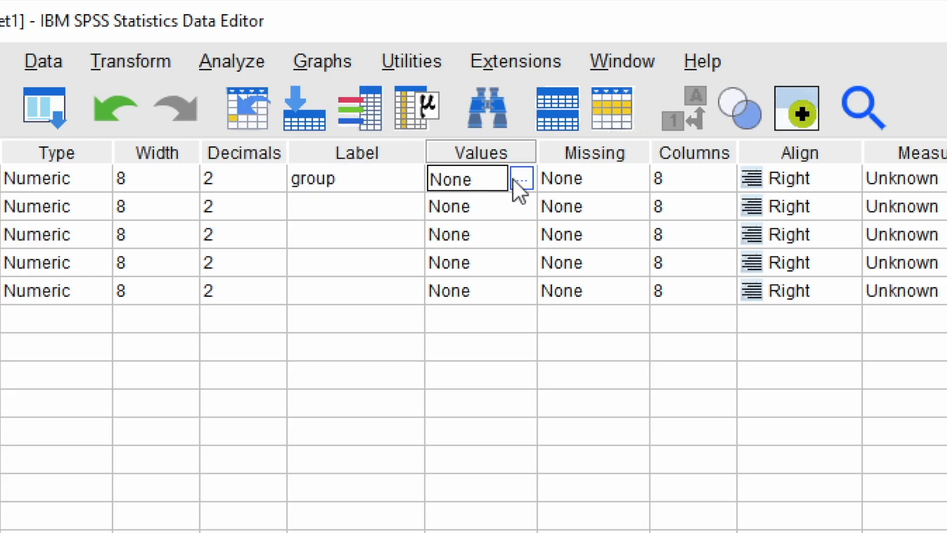
left_click(405, 78)
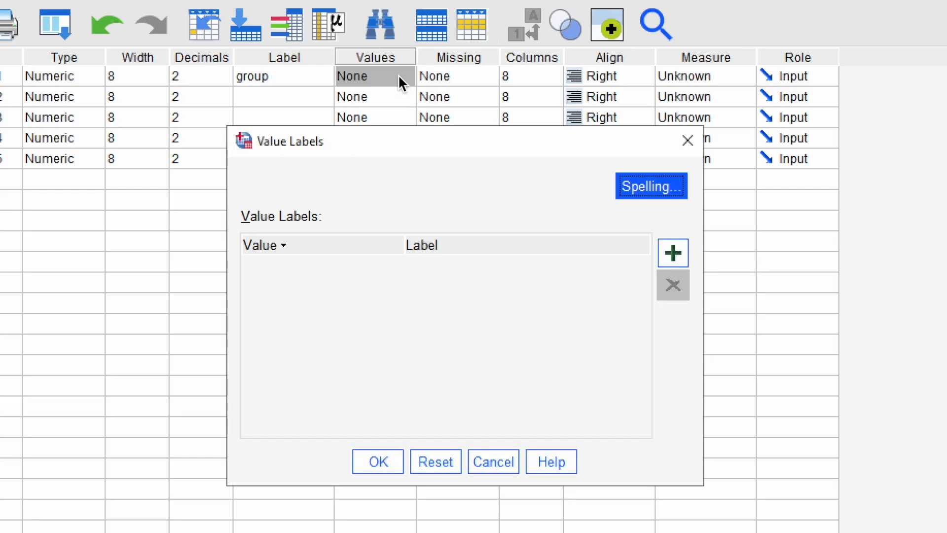
left_click(667, 254)
type("1")
left_click(530, 264)
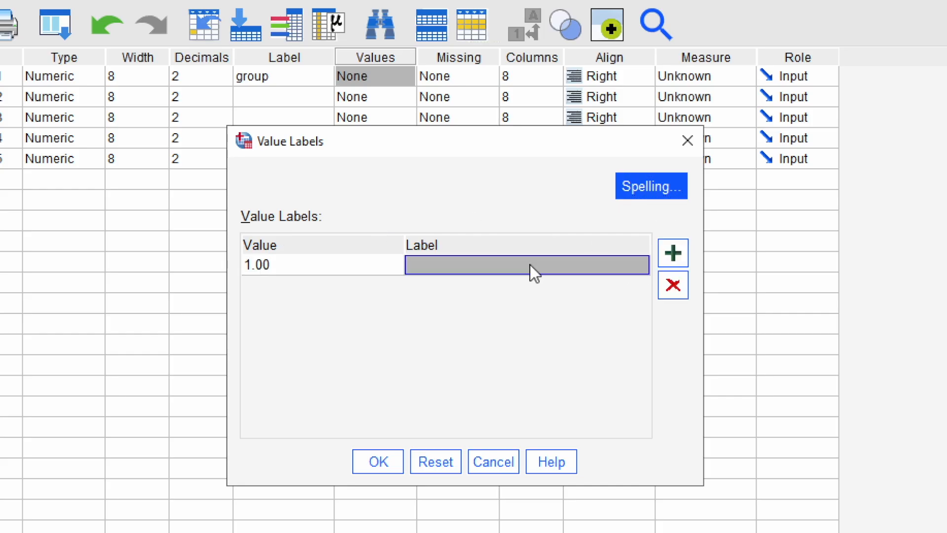
type("Aq")
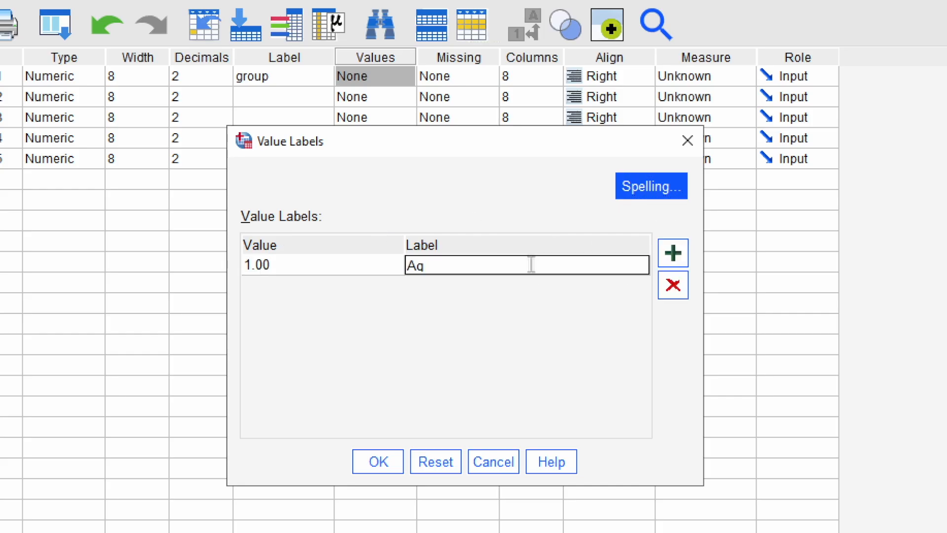
type("uatic Science")
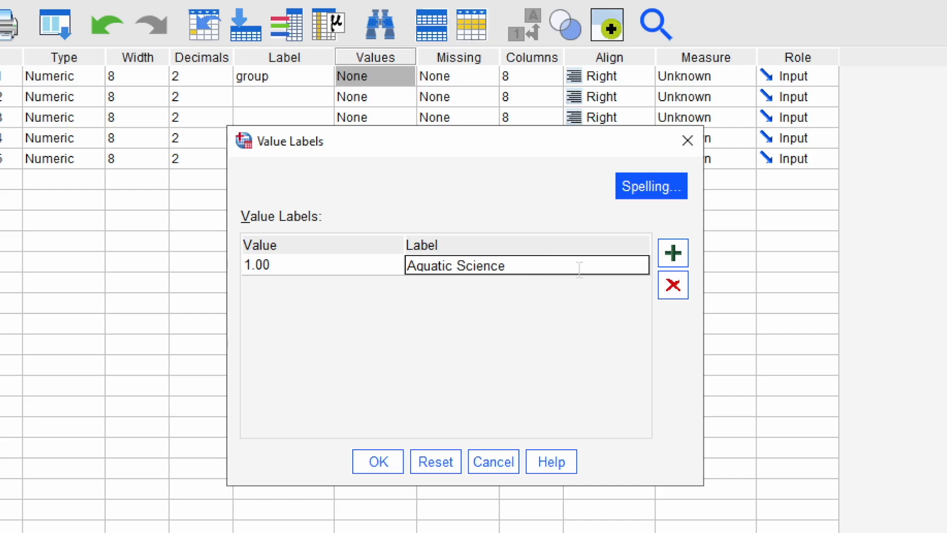
Step: Add a second value label defining 2 as "AP Environmental Science" and apply the group variable's value labels
left_click(672, 258)
type("2")
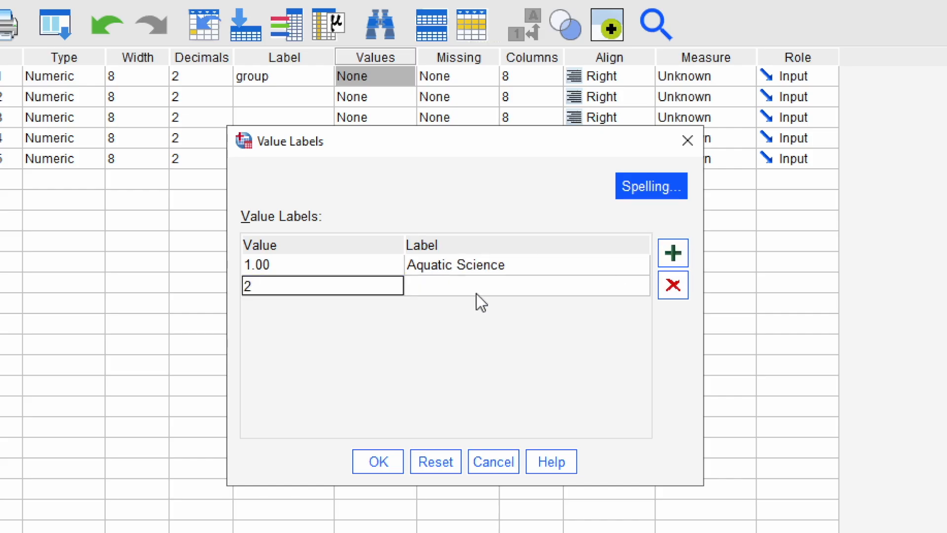
left_click(472, 289)
type("AP E")
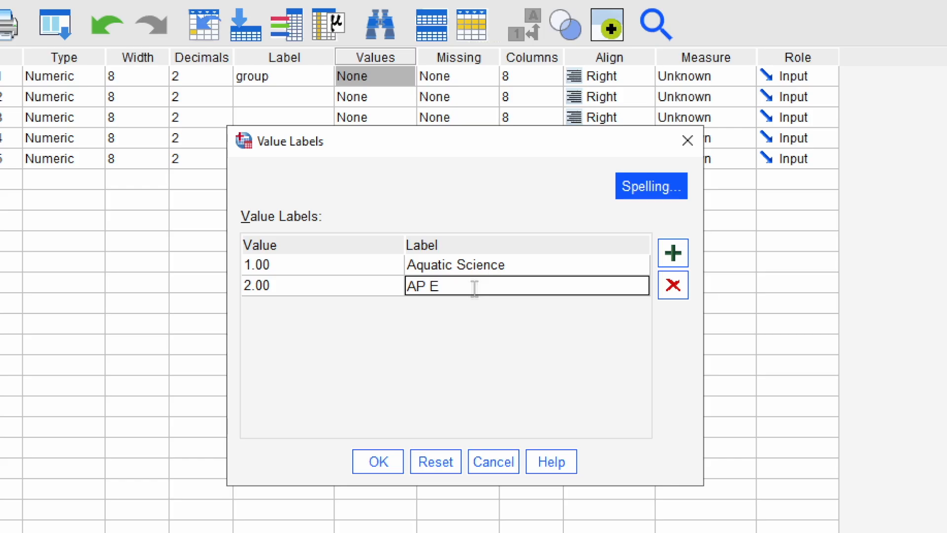
type("nvironmental Science")
left_click(377, 461)
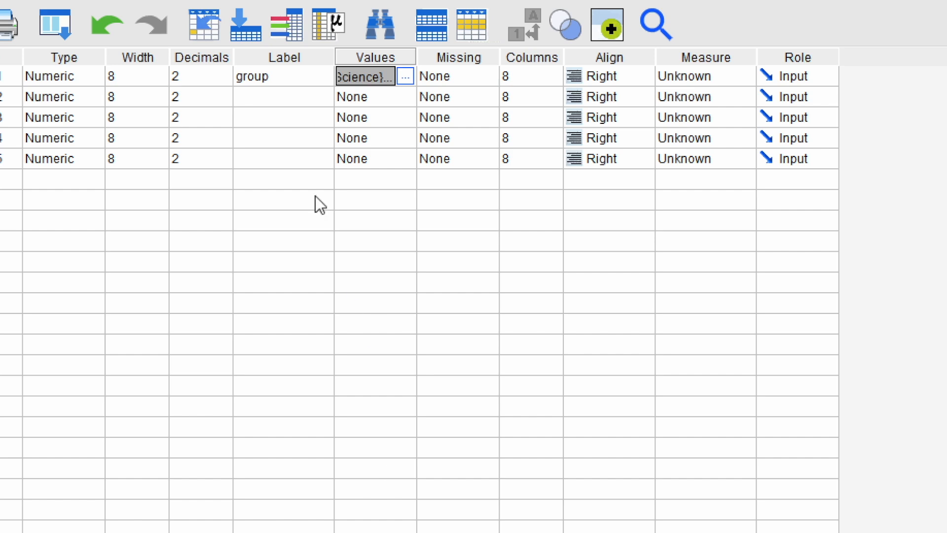
Step: Label the second variable VAR00002 as "self efficacy"
left_click(242, 98)
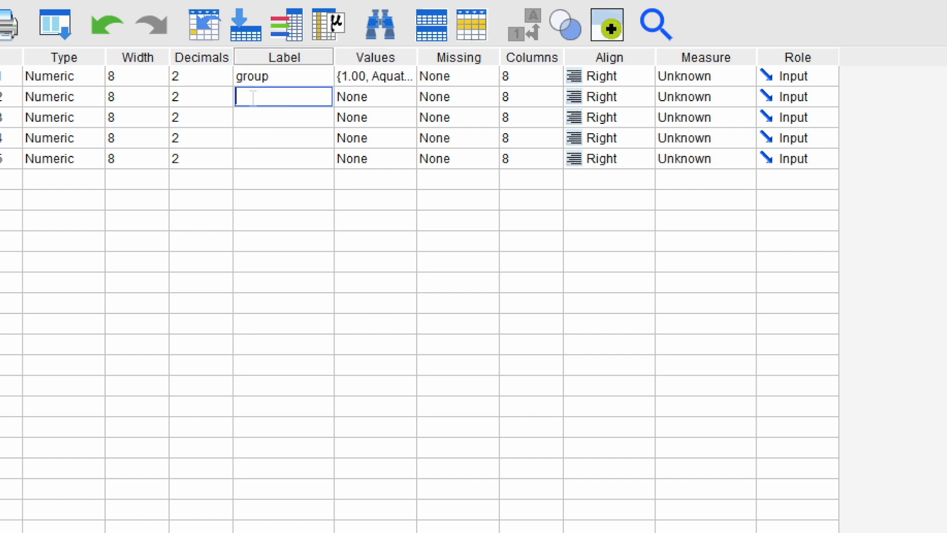
type("se")
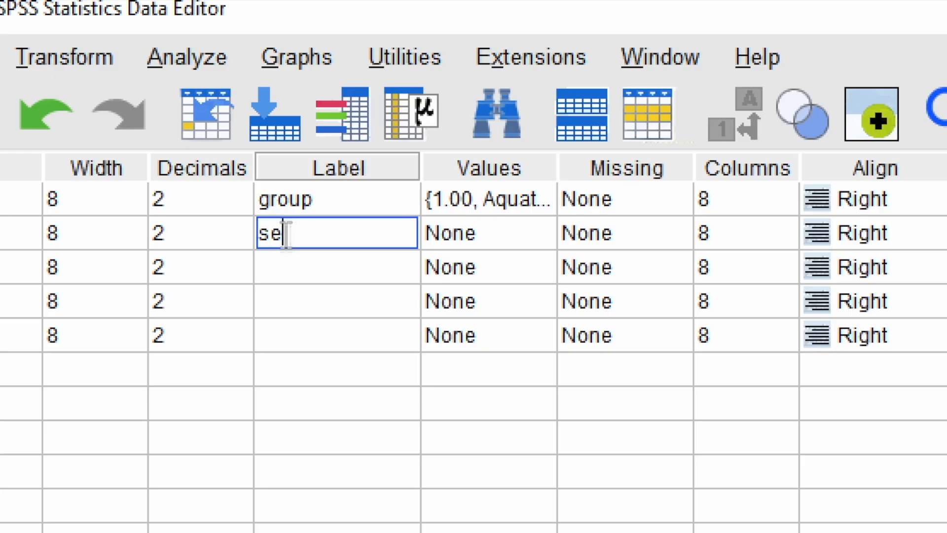
type("lf efficacy")
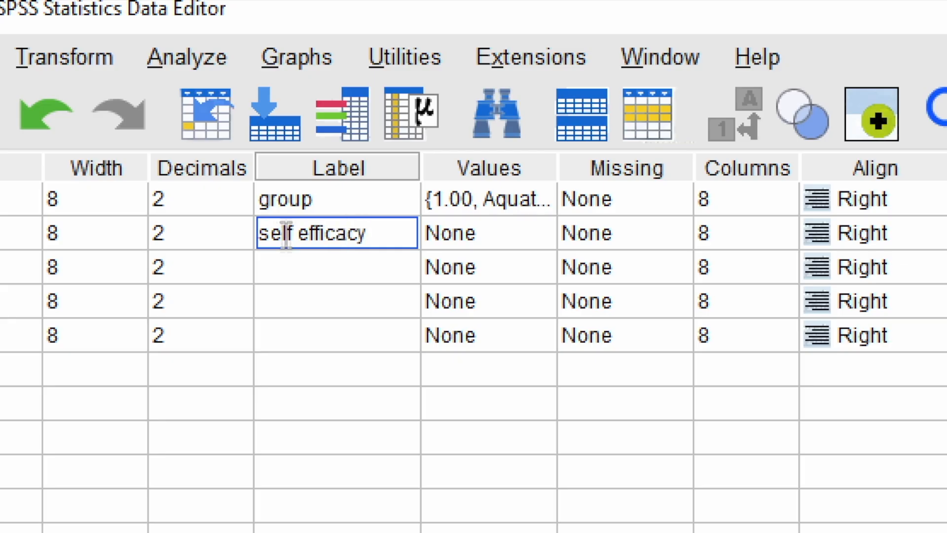
key("Return")
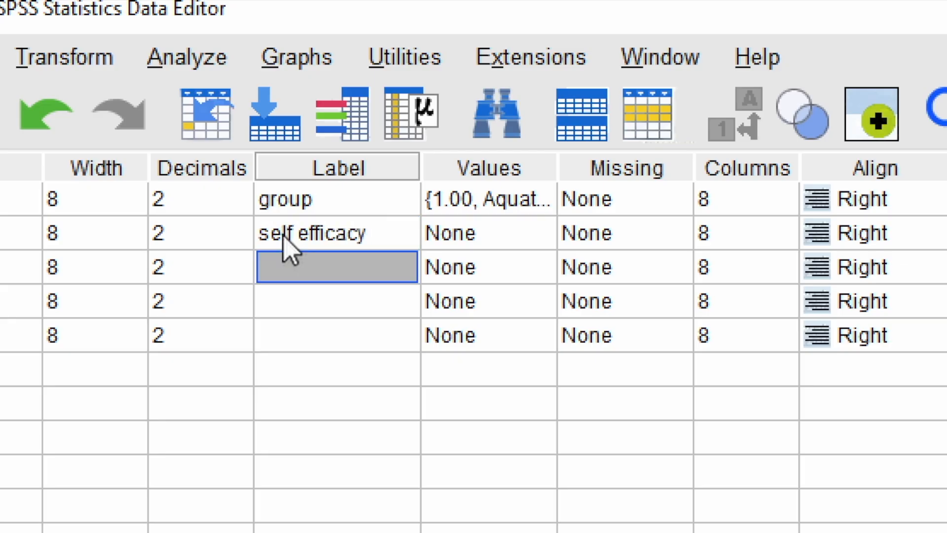
Step: Label the fourth variable VAR00004 as "self efficacy AS"
key("Down")
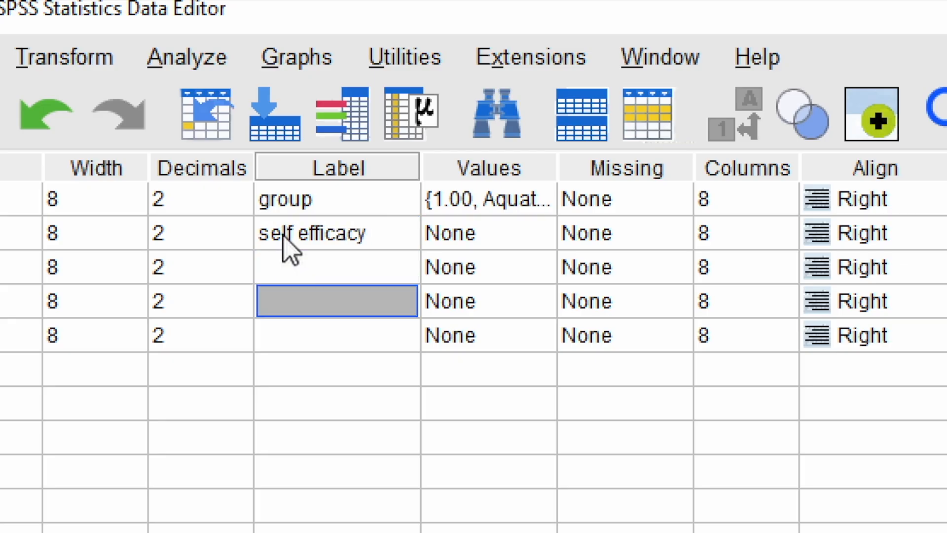
type("sel")
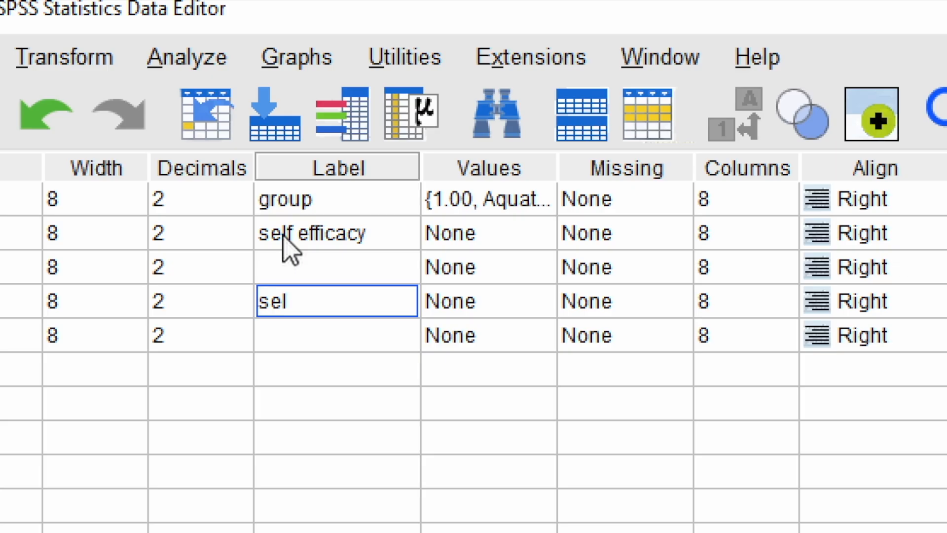
type("f efficacy AS")
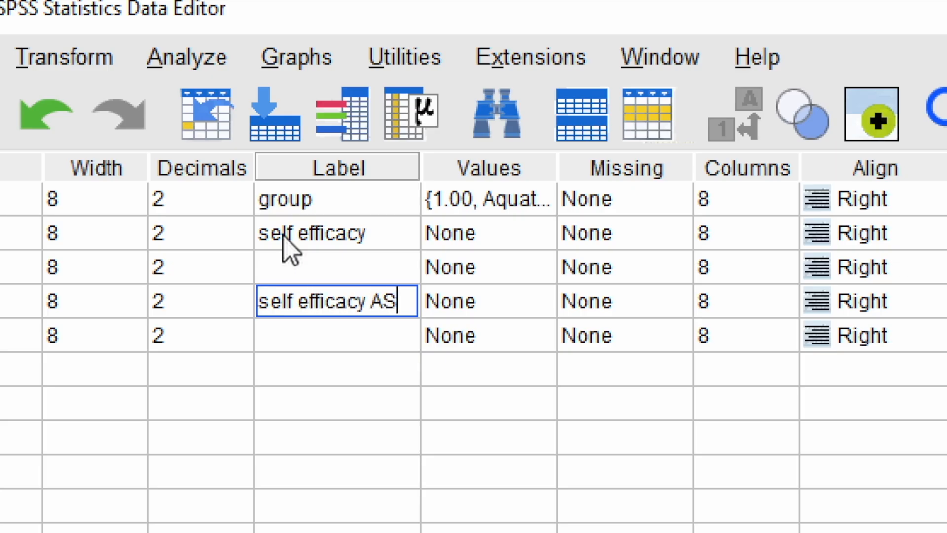
key("Return")
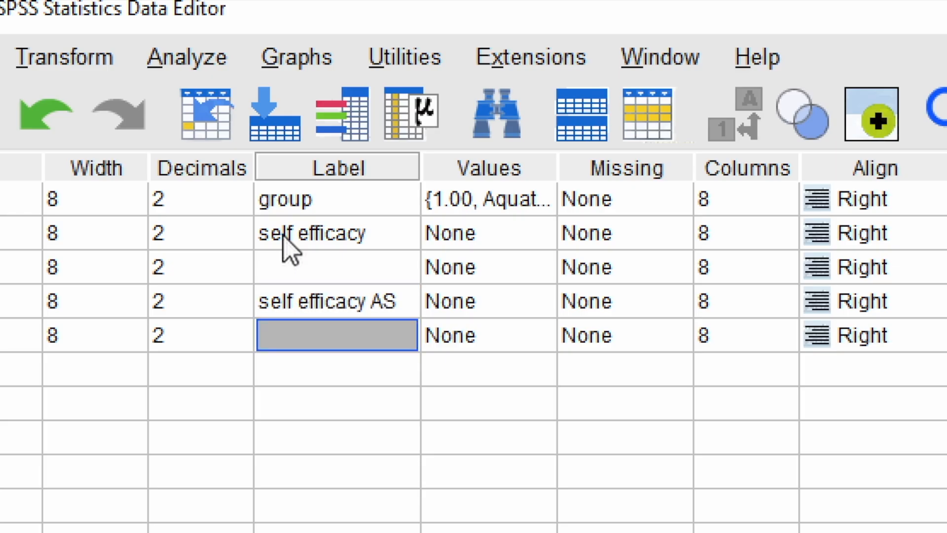
Step: Label the fifth variable VAR00005 as "self efficacy APES"
type("self sef")
key("BackSpace")
key("BackSpace")
key("BackSpace")
type("efficacy APES")
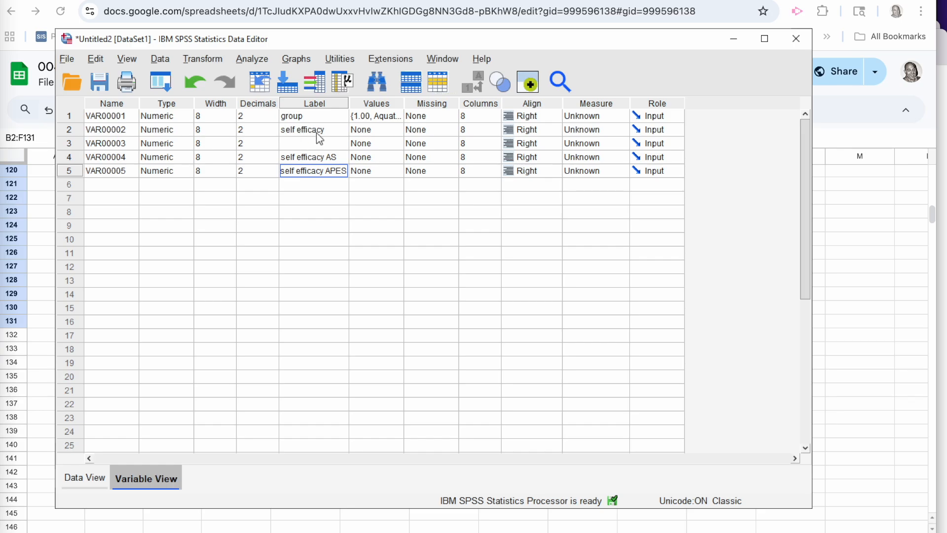
Step: Start a Frequencies analysis on the self efficacy AS and self efficacy APES variables
left_click(87, 480)
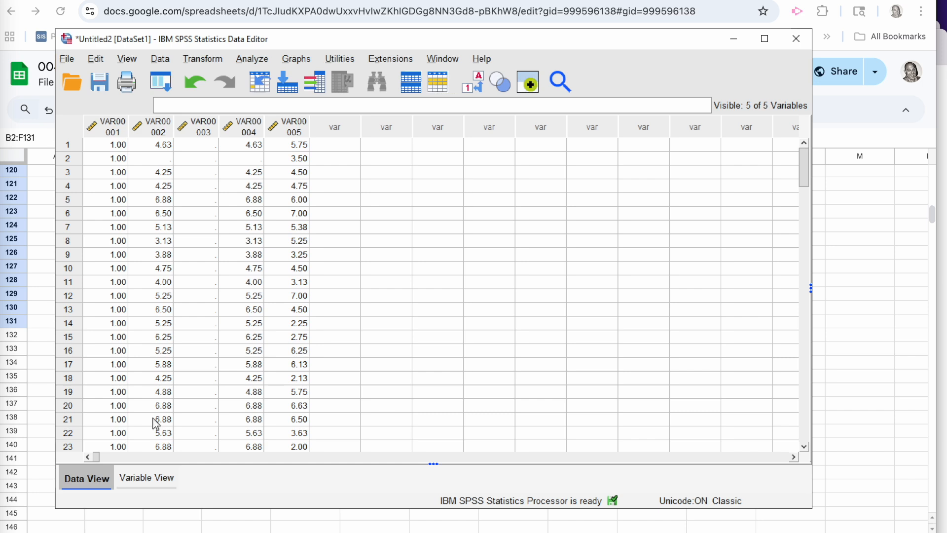
left_click(253, 61)
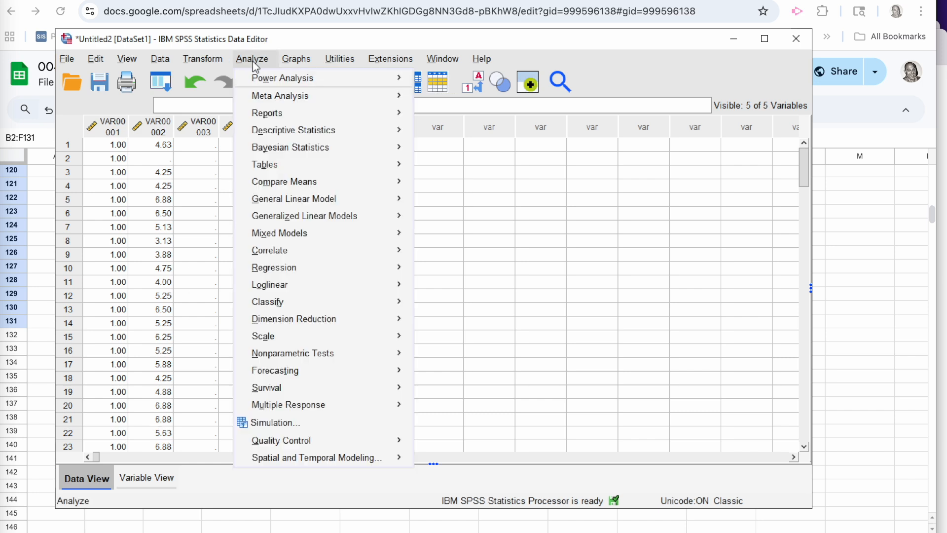
mouse_move(384, 130)
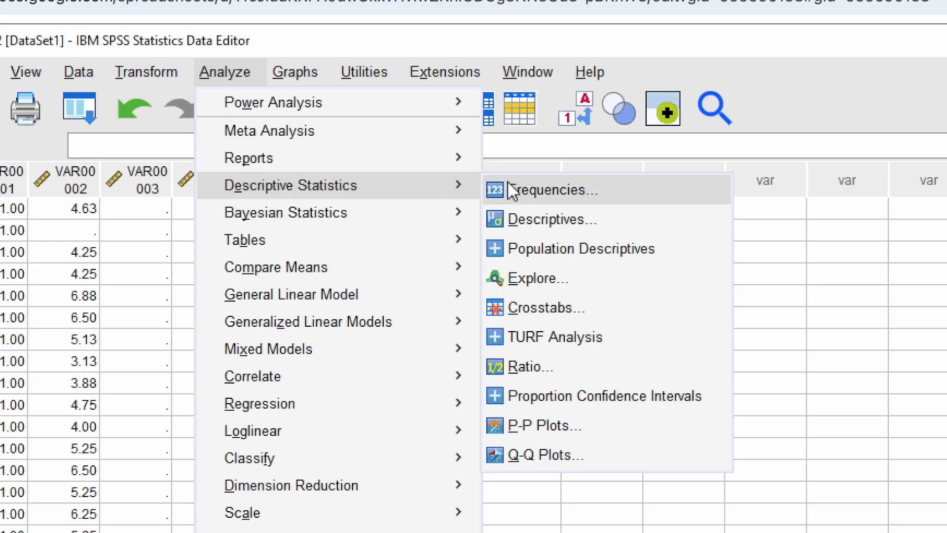
left_click(508, 183)
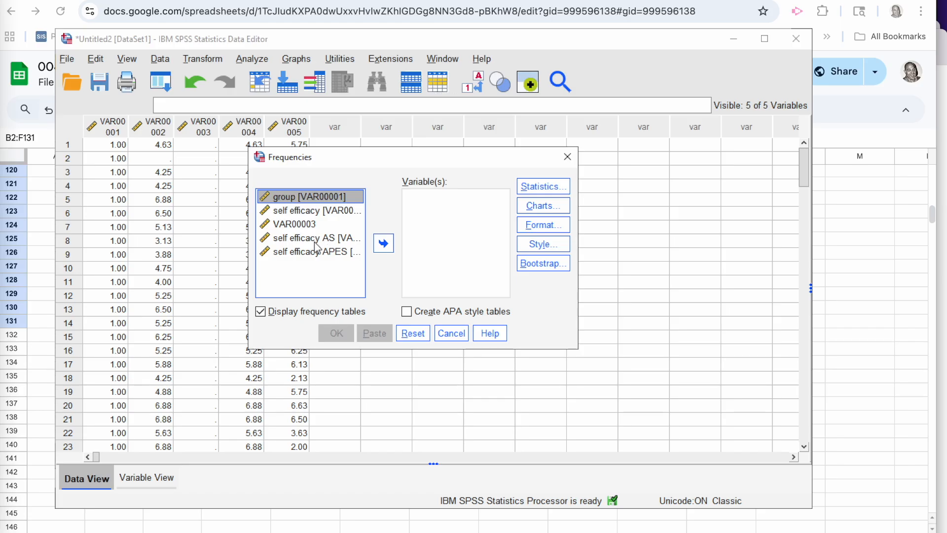
left_click(315, 240)
left_click(312, 253, "shift")
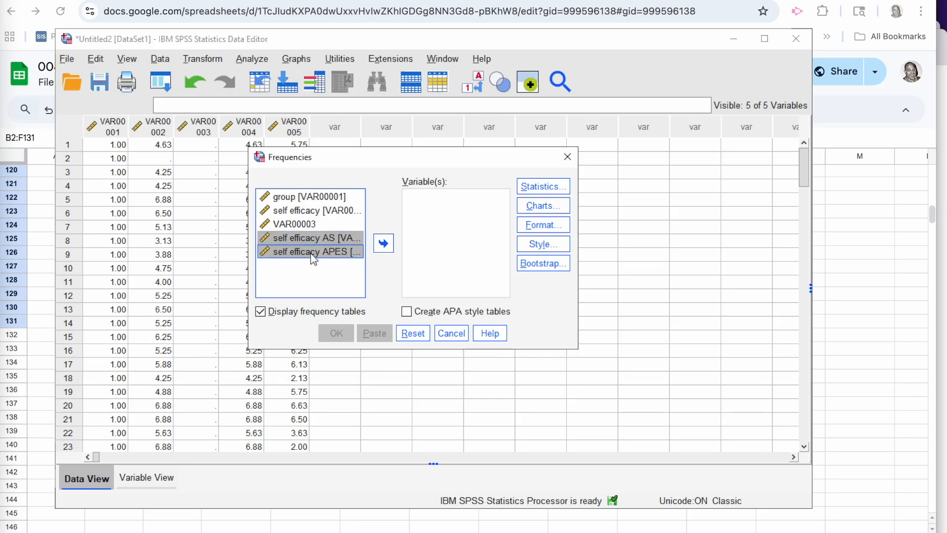
left_click(383, 243)
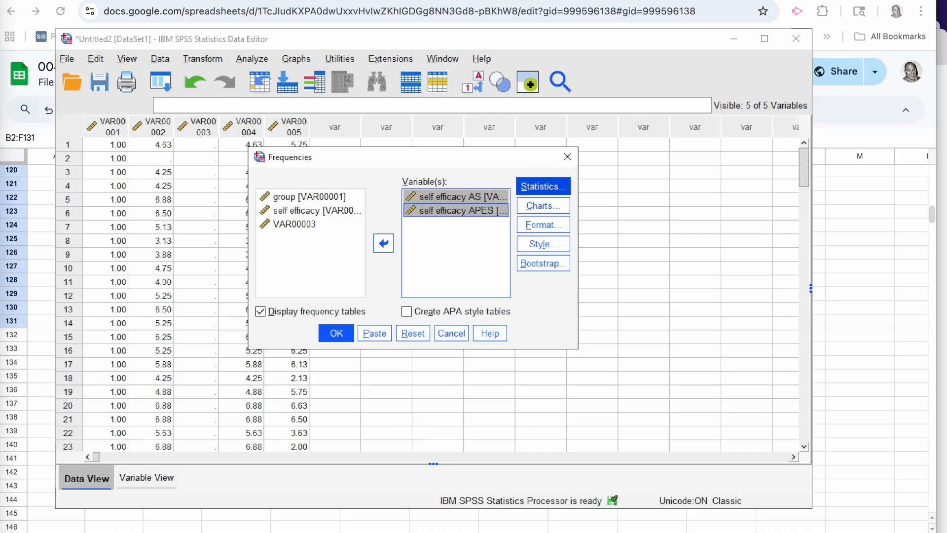
Step: Request quartiles, mean, standard deviation, minimum, maximum, skewness and kurtosis, and run the frequencies analysis
left_click(542, 186)
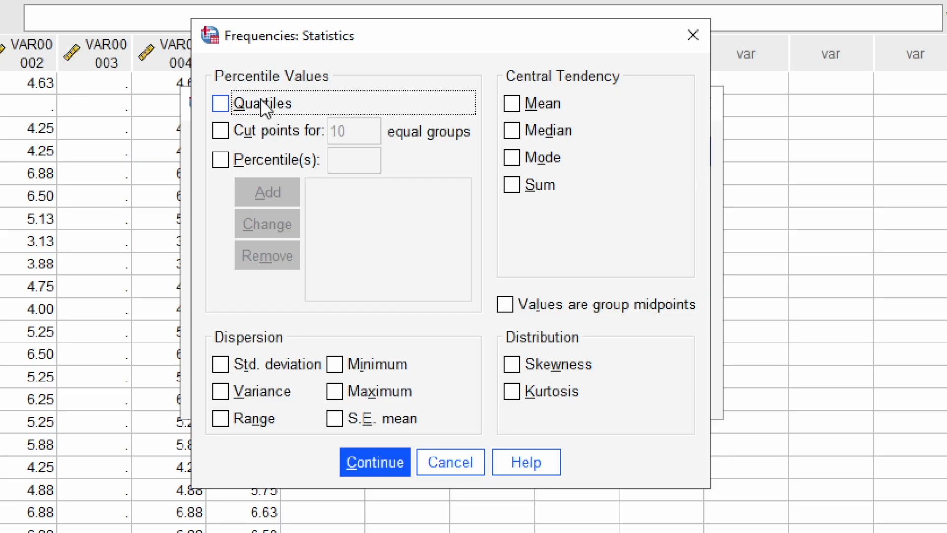
left_click(263, 100)
left_click(511, 103)
left_click(219, 366)
left_click(334, 364)
left_click(335, 389)
left_click(511, 362)
left_click(512, 391)
left_click(368, 461)
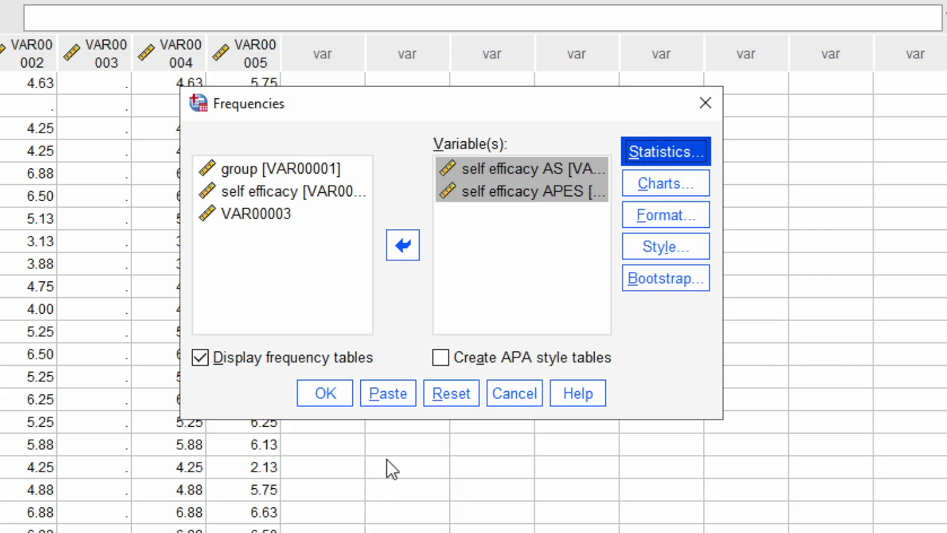
left_click(325, 393)
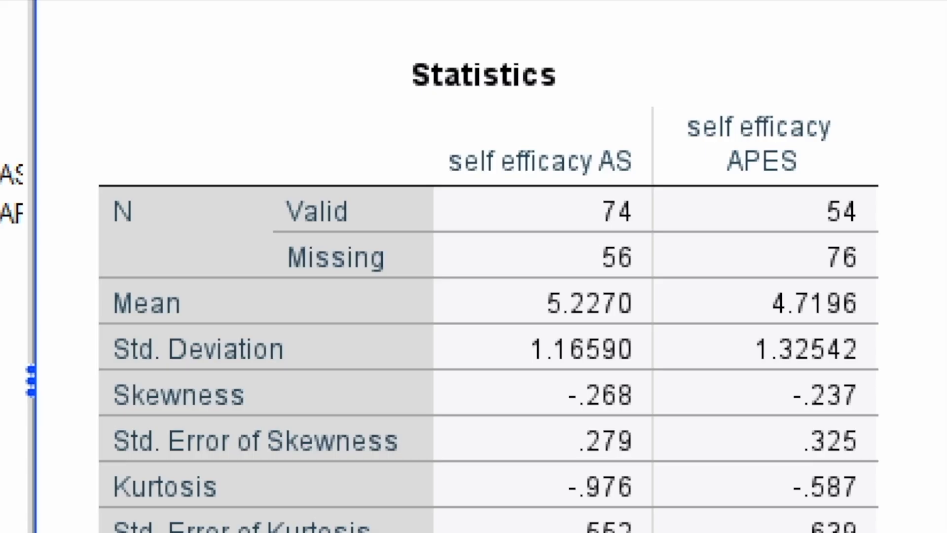
left_click(417, 242)
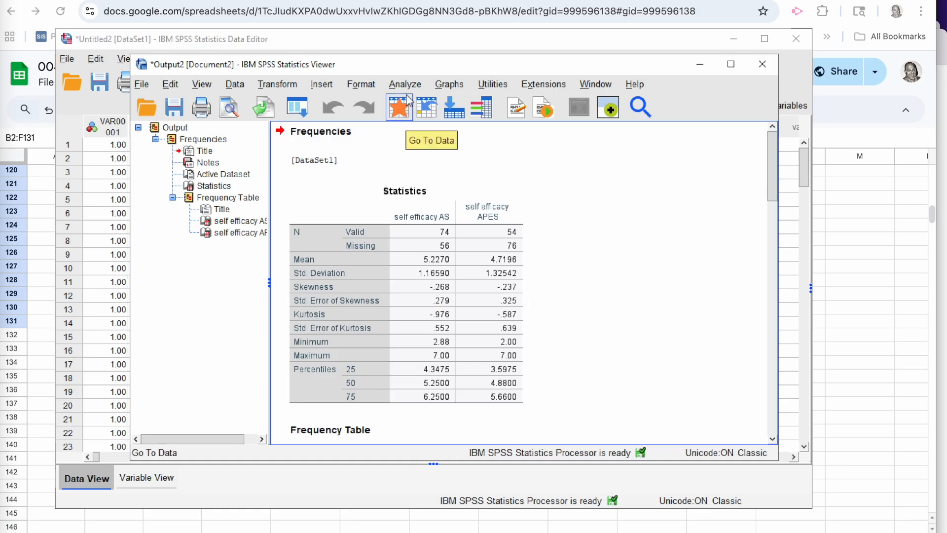
Step: Create a simple boxplot summarizing groups of cases, with self efficacy as the variable and group on the category axis
left_click(391, 38)
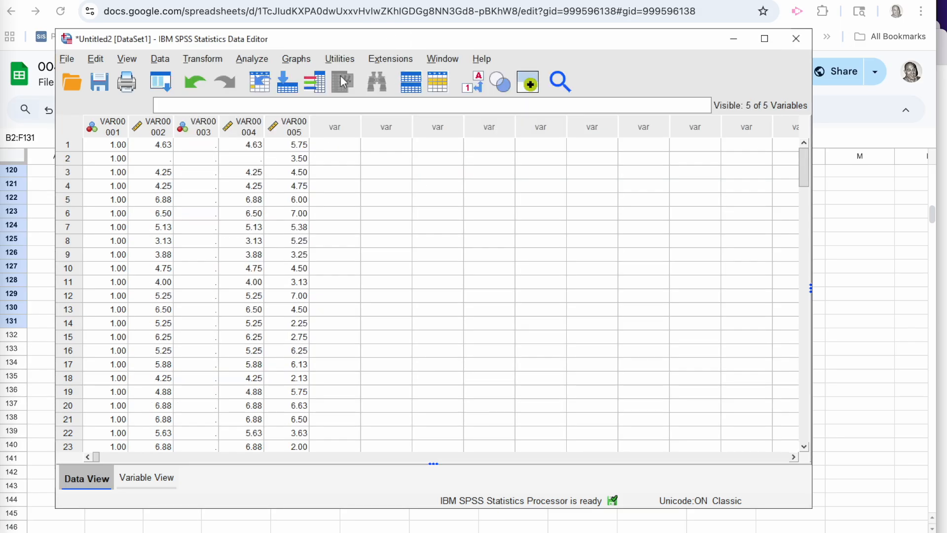
left_click(302, 60)
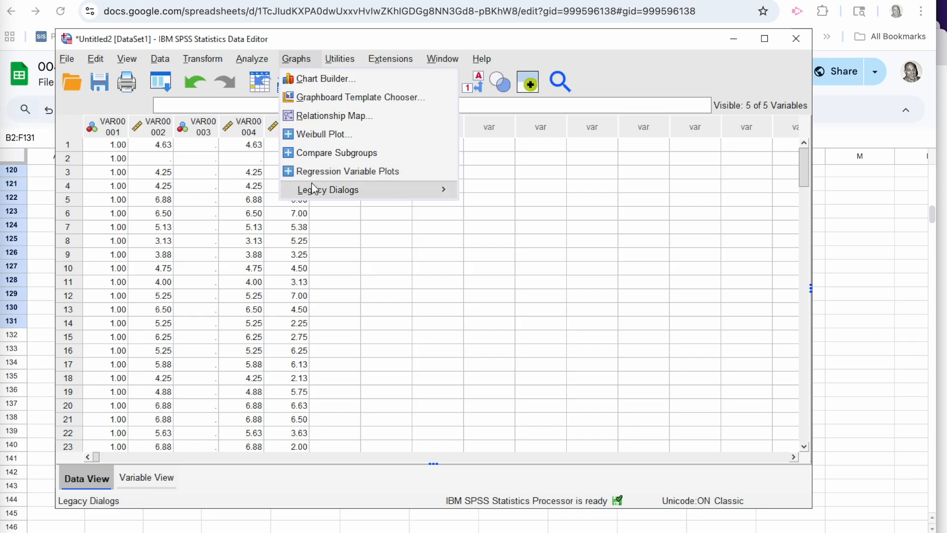
mouse_move(444, 193)
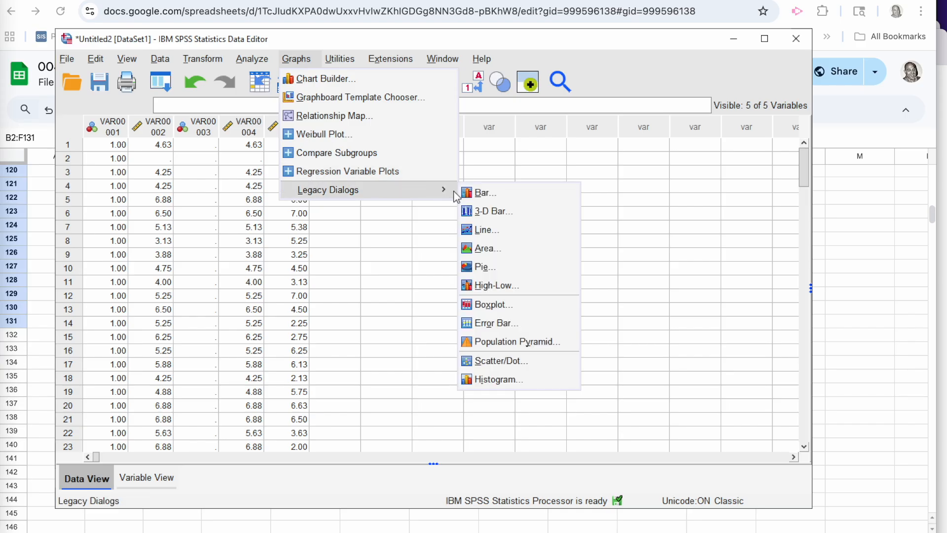
left_click(481, 311)
left_click(395, 345)
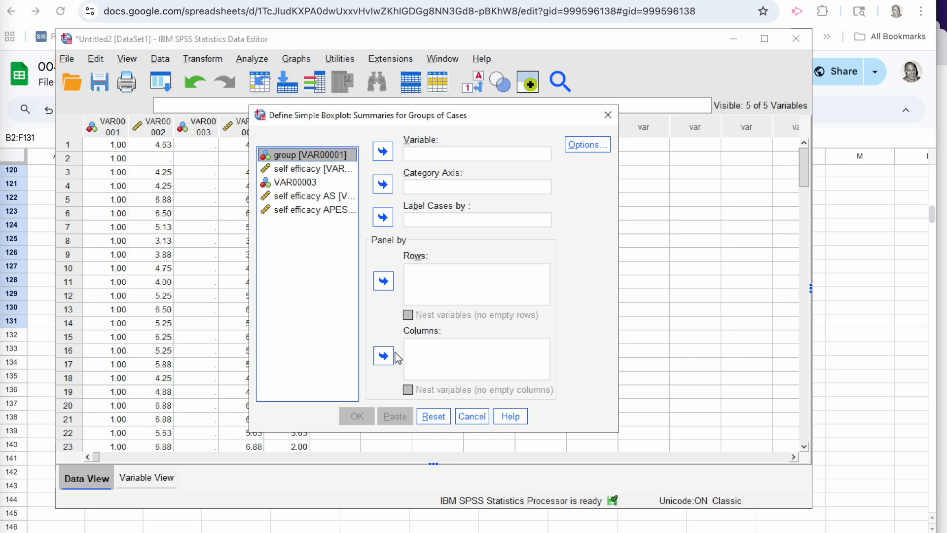
left_click(340, 171)
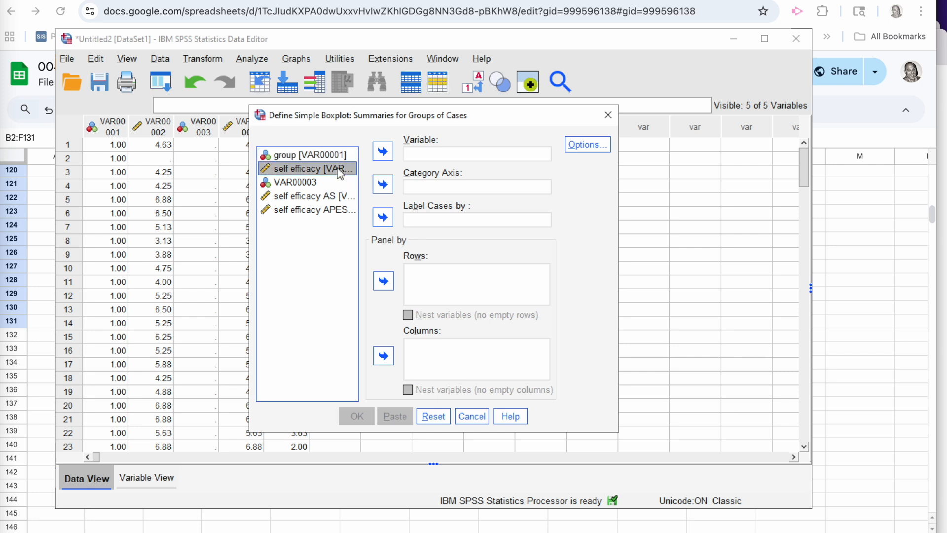
left_click(382, 152)
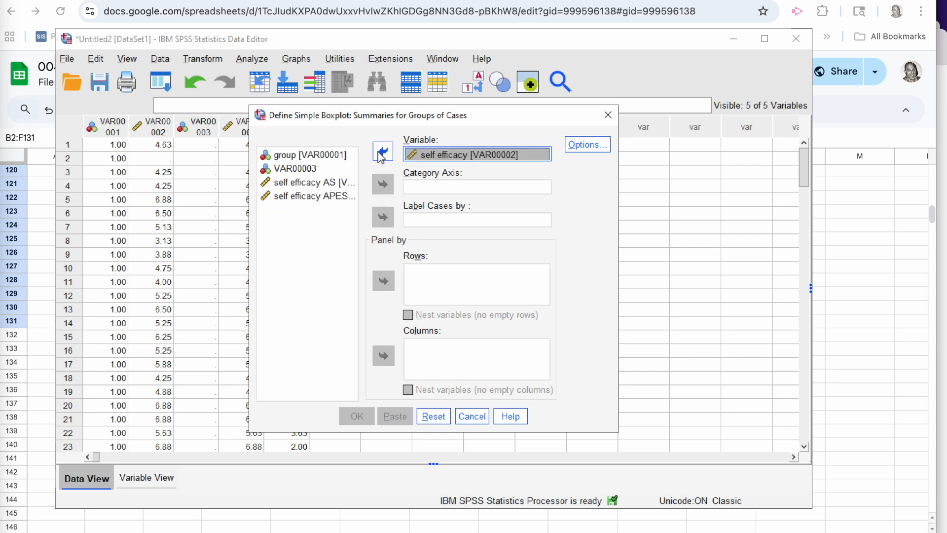
left_click(326, 155)
left_click(383, 185)
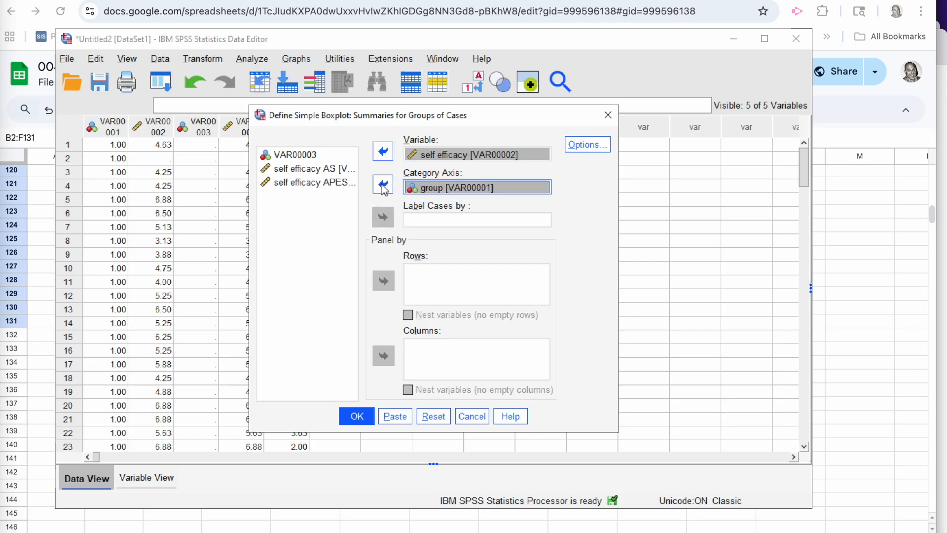
left_click(357, 416)
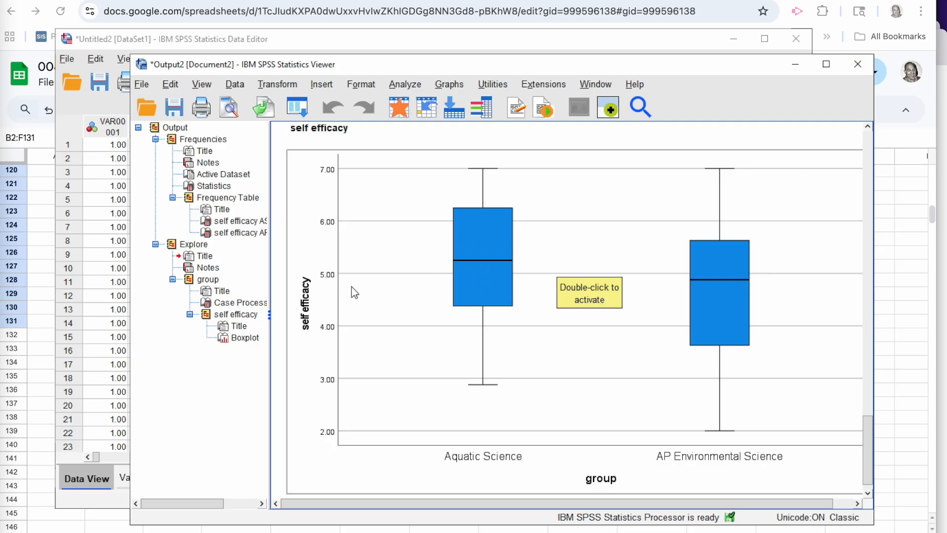
Step: Start an independent-samples t test with group as the grouping variable, defining its groups as 1 and 2
left_click(315, 45)
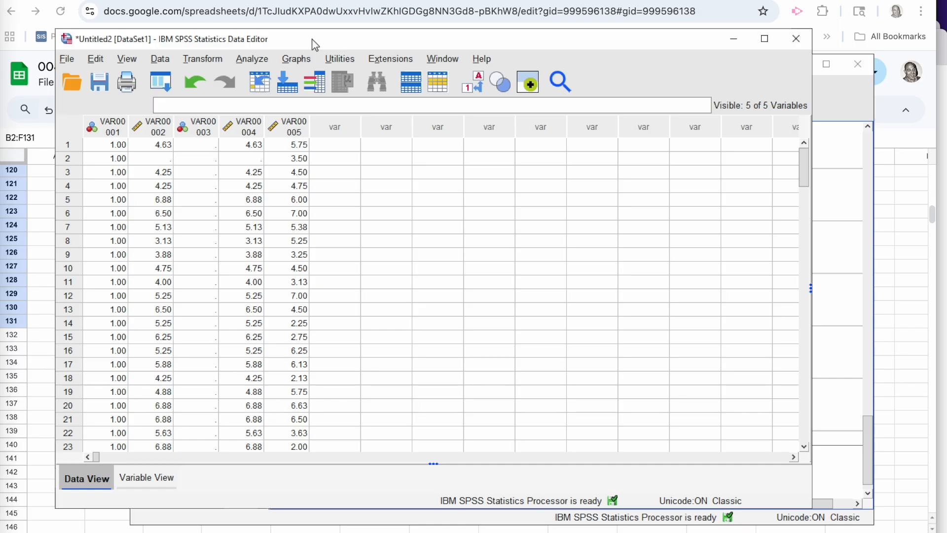
left_click(261, 59)
mouse_move(274, 169)
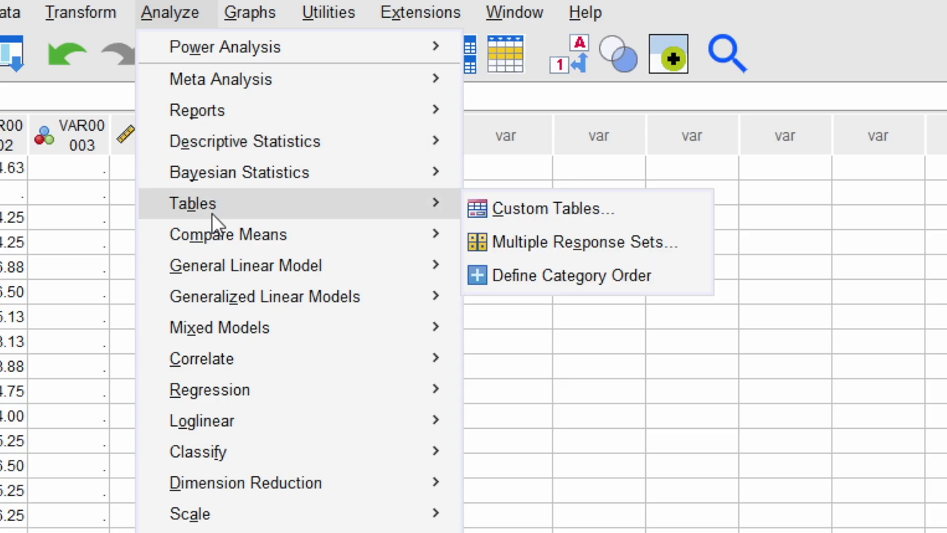
mouse_move(214, 234)
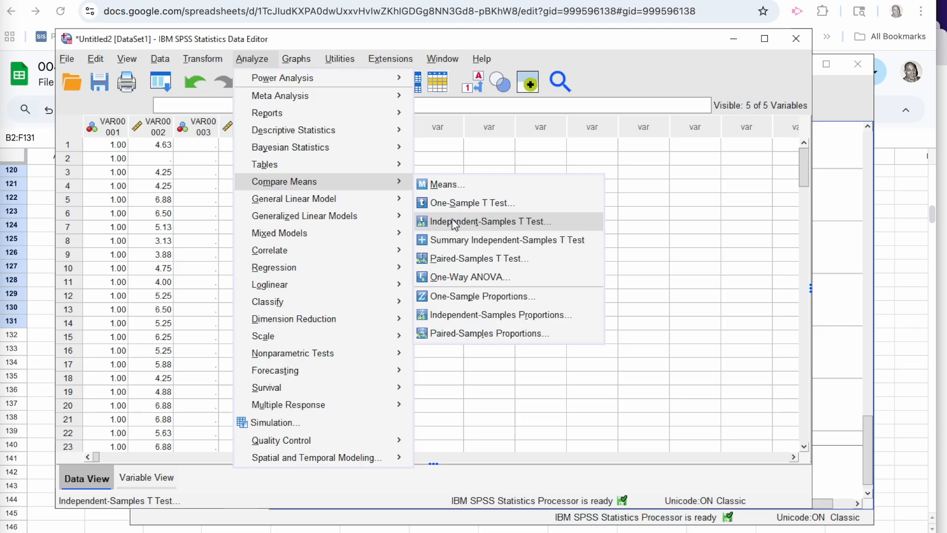
left_click(531, 303)
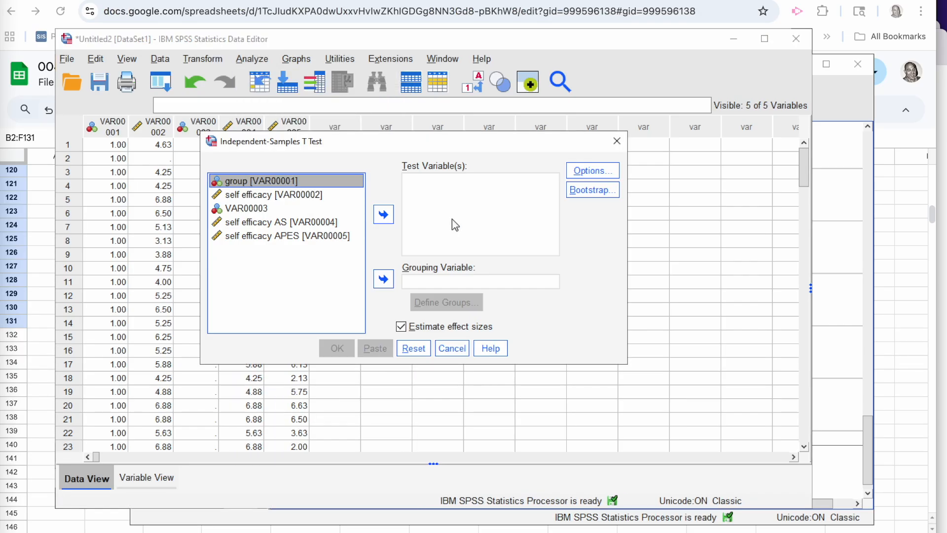
left_click(383, 279)
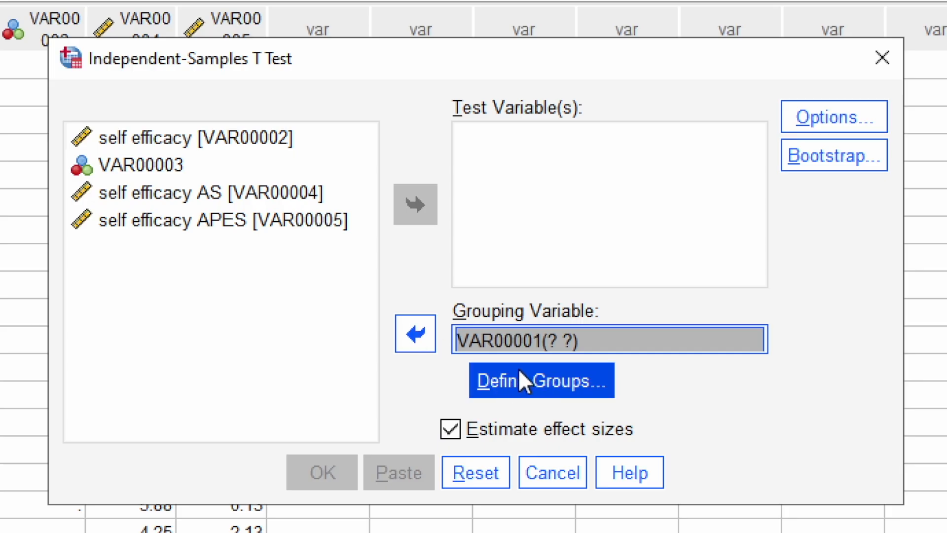
left_click(519, 376)
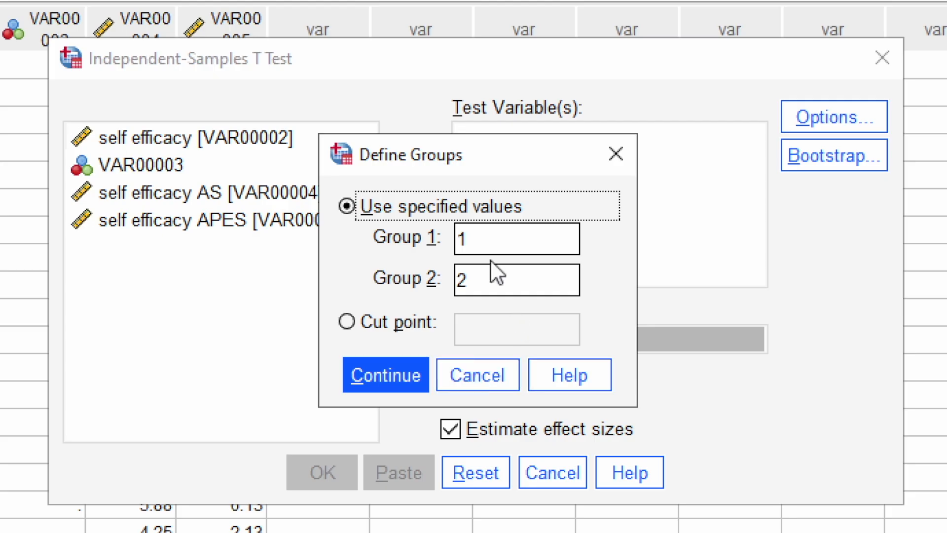
left_click(407, 371)
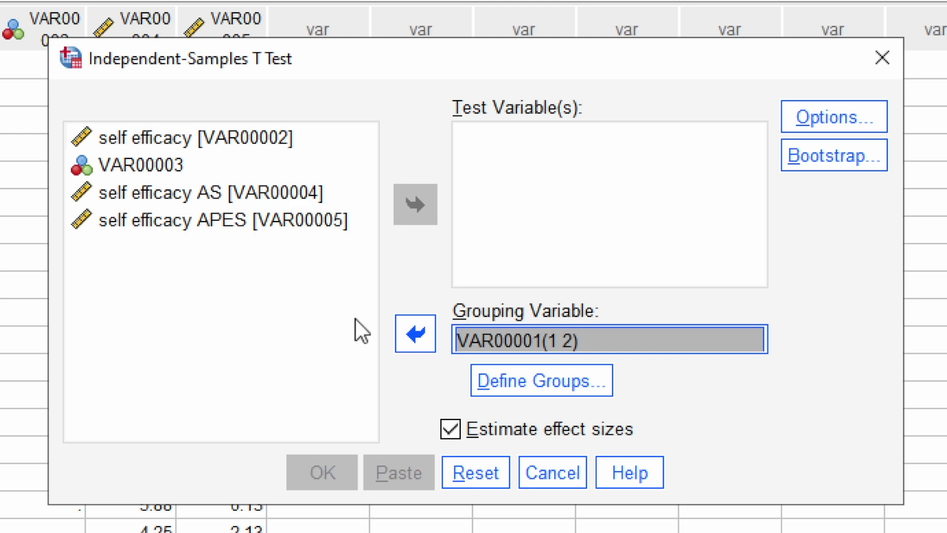
Step: Set self efficacy as the test variable and run the independent-samples t test with effect sizes estimated
left_click(223, 135)
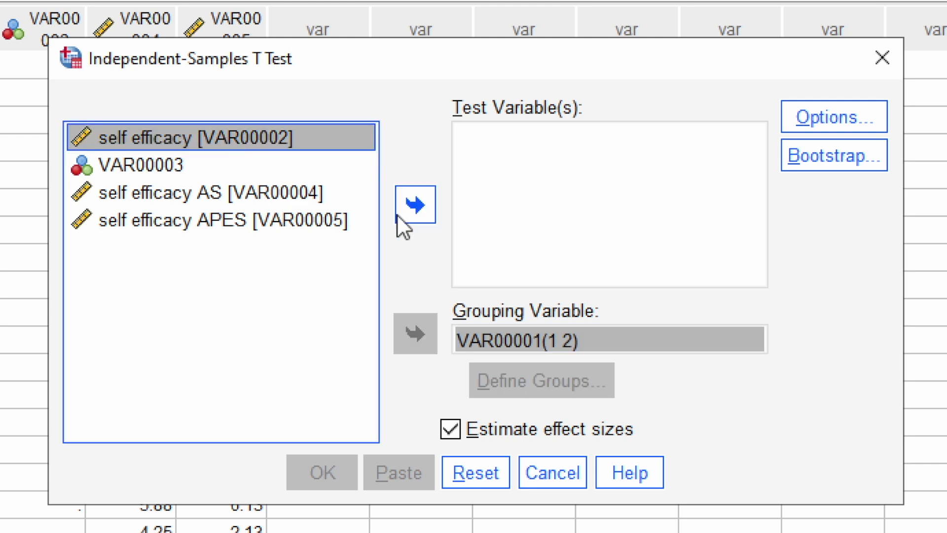
left_click(412, 210)
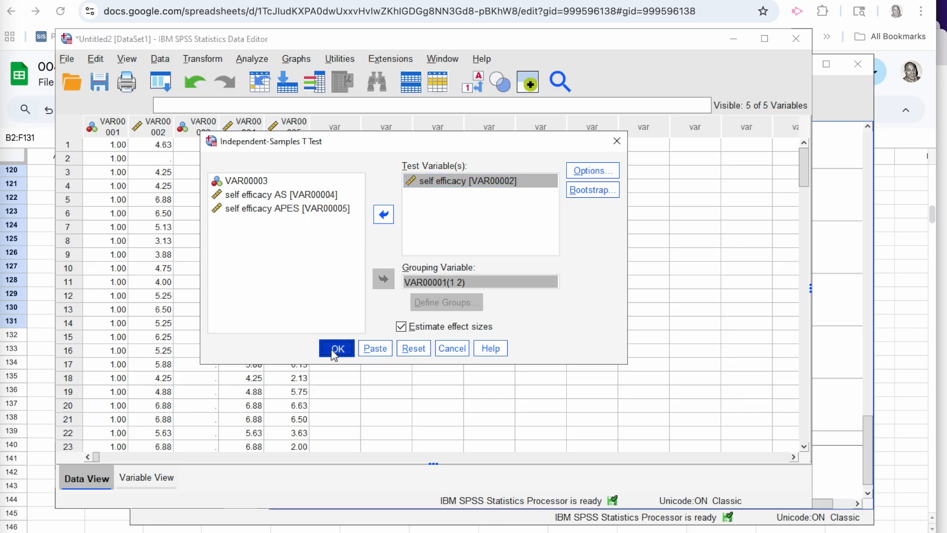
left_click(321, 473)
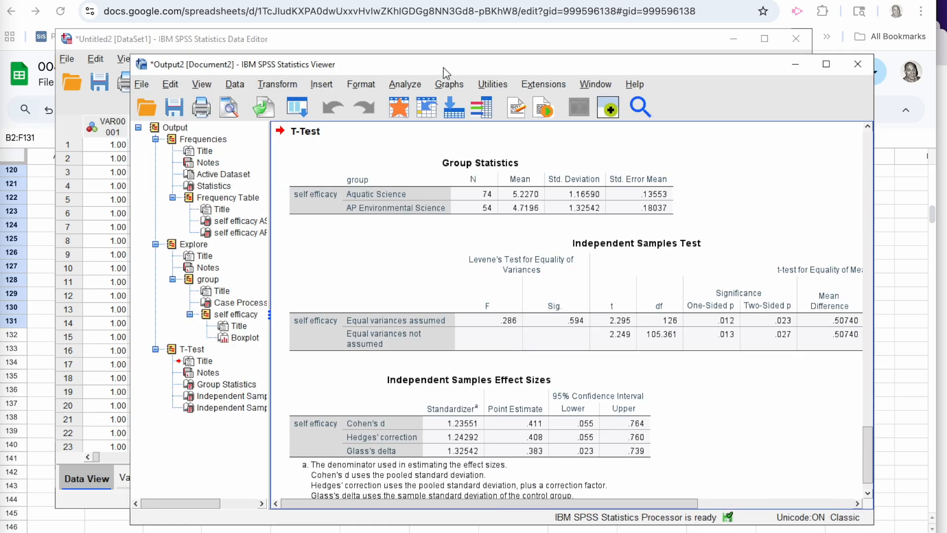
Step: Maximize the output window and examine the boxplot, the group statistics, Levene's test and the t-test results
left_click(823, 69)
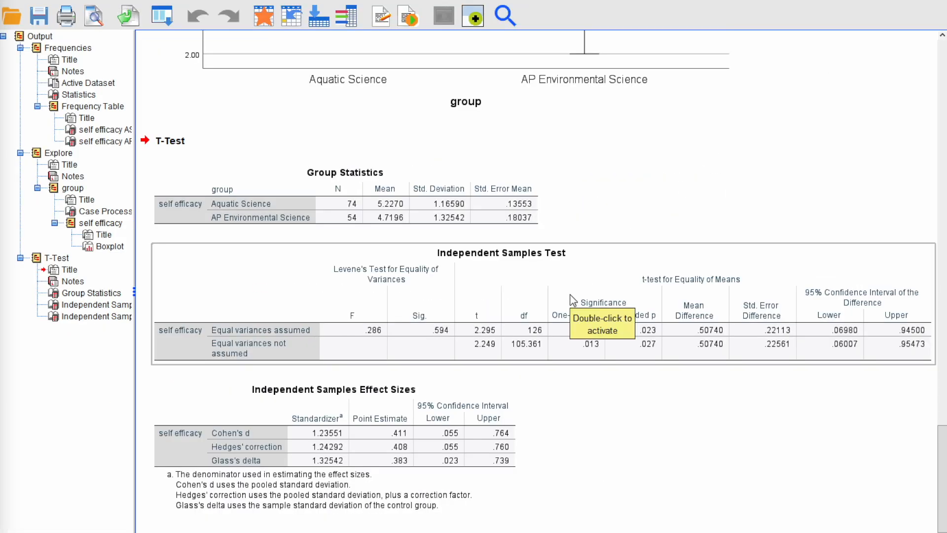
scroll(545, 230, "up", 5)
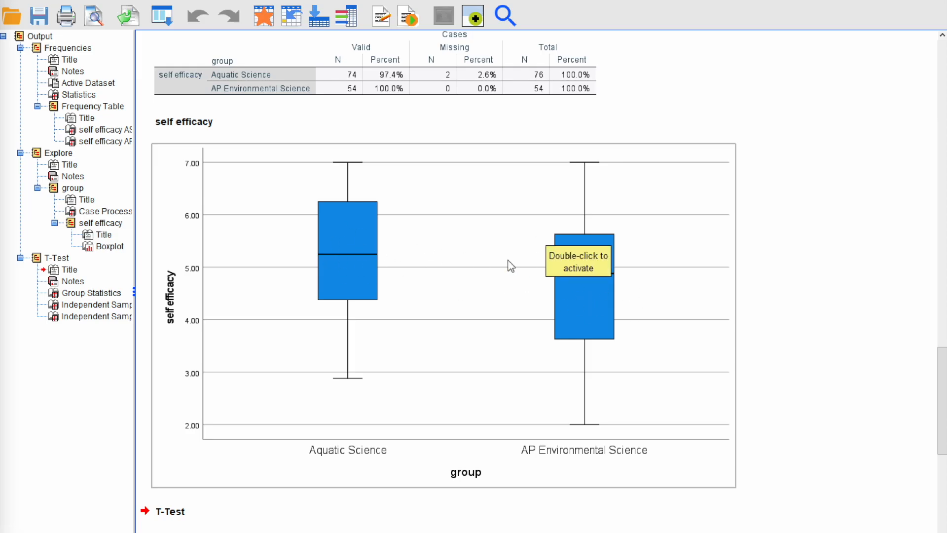
scroll(511, 266, "down", 4)
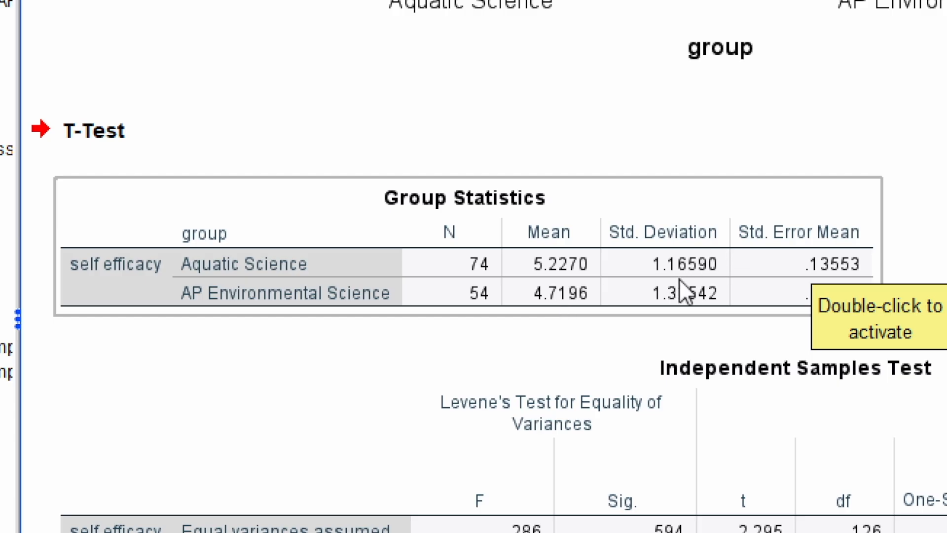
left_click(670, 407)
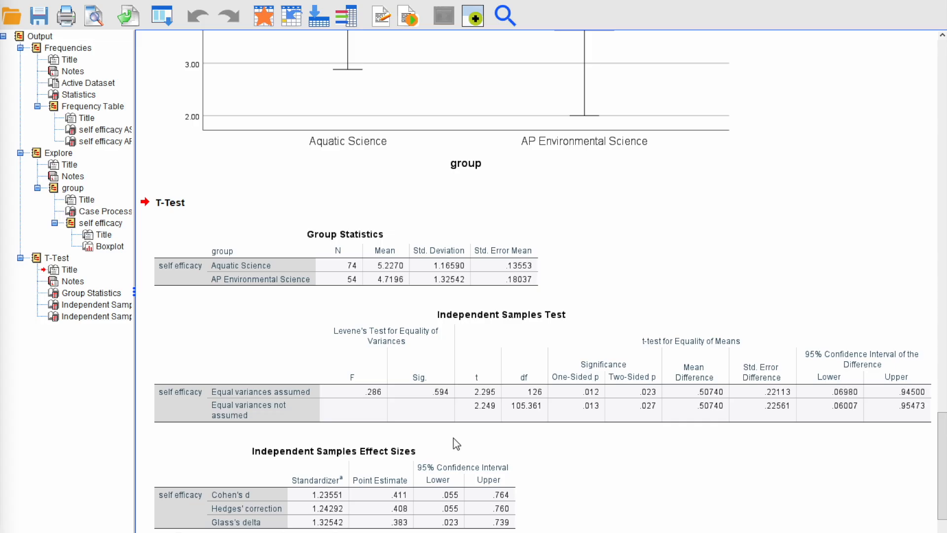
left_click(437, 407)
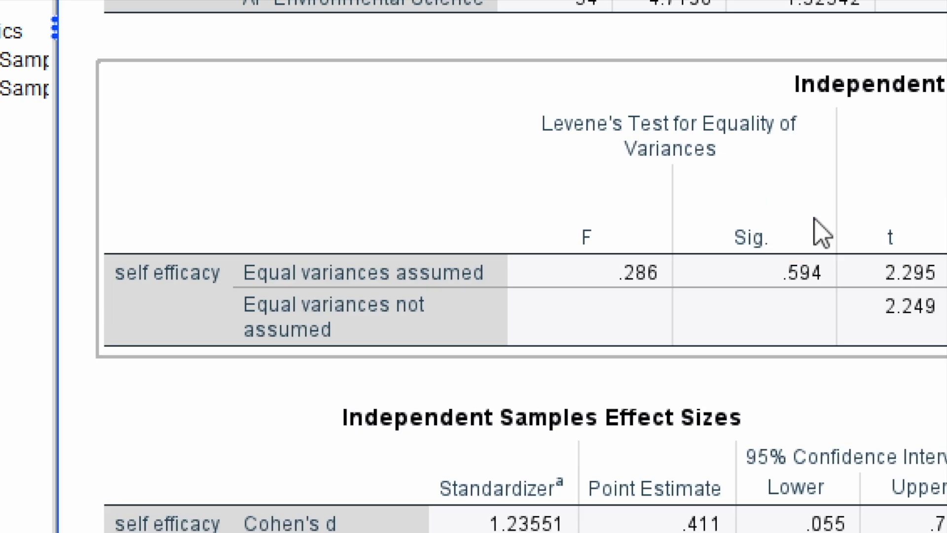
left_click(884, 393)
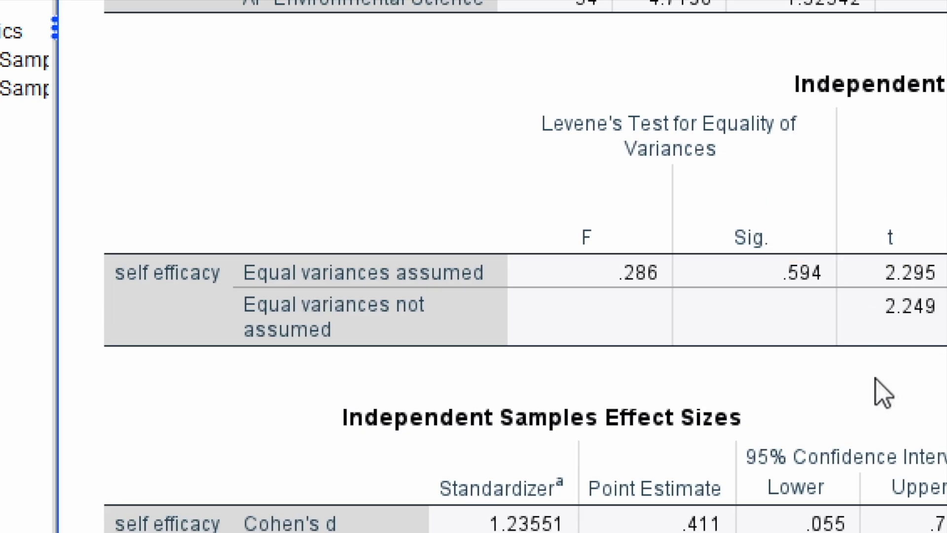
left_click(816, 304)
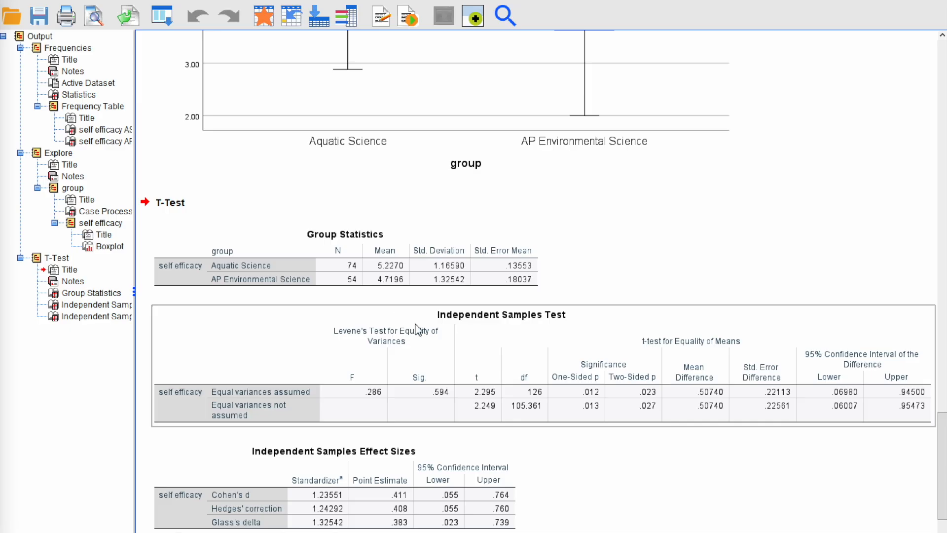
Step: Examine the effect sizes output, and review the research question, null and alternative hypotheses and rejection criterion in the Google Docs t test hypothesis testing template
scroll(415, 329, "down", 1)
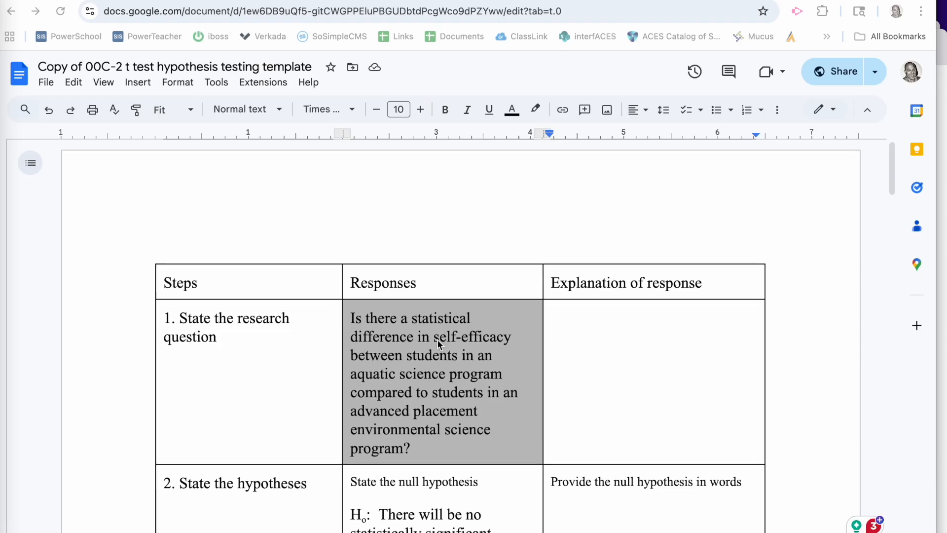
scroll(472, 209, "down", 3)
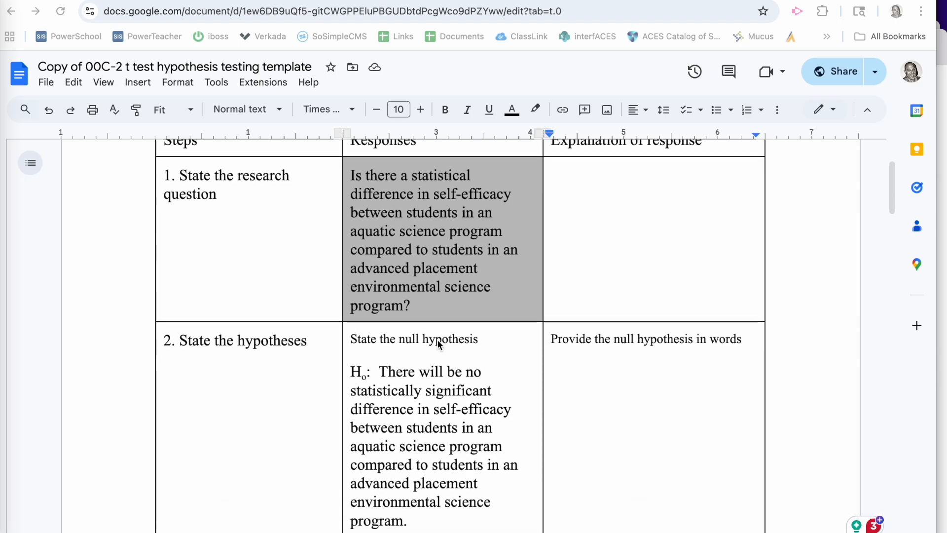
scroll(438, 344, "down", 3)
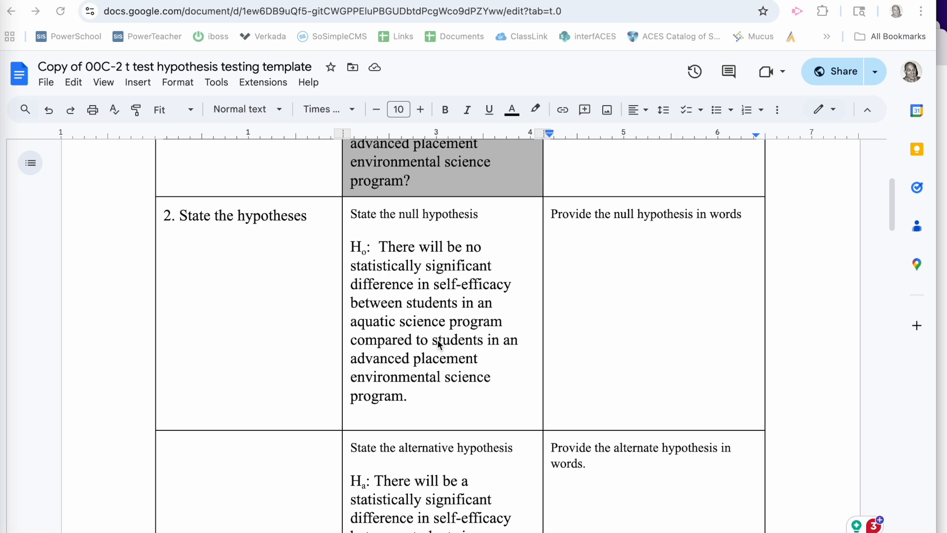
scroll(438, 344, "down", 3)
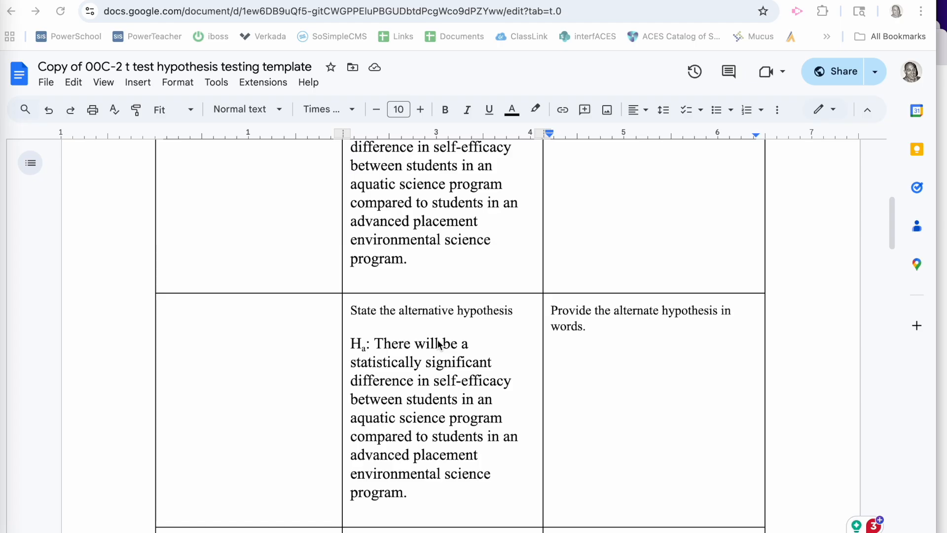
scroll(438, 343, "down", 5)
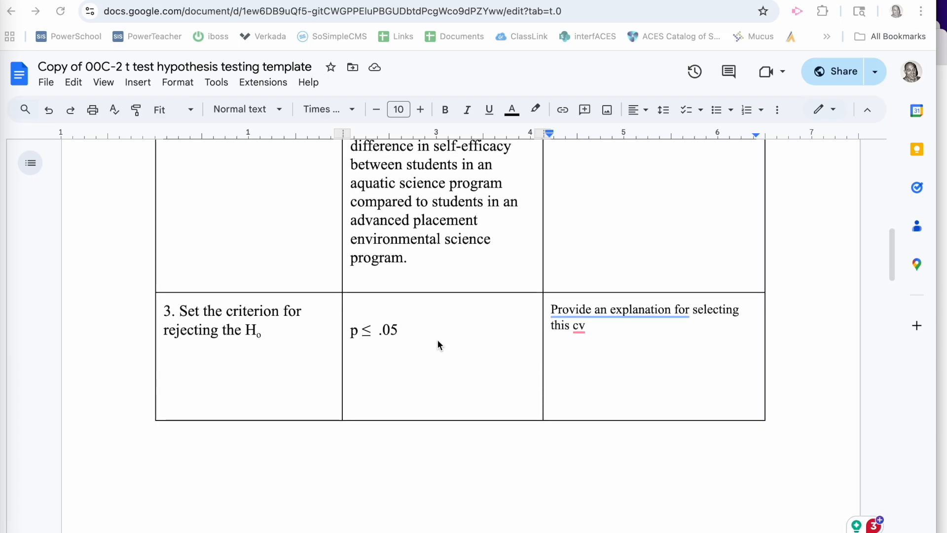
Step: Review the template's responses for the test statistic, interpretation of results, confidence interval and effect size
scroll(437, 339, "down", 5)
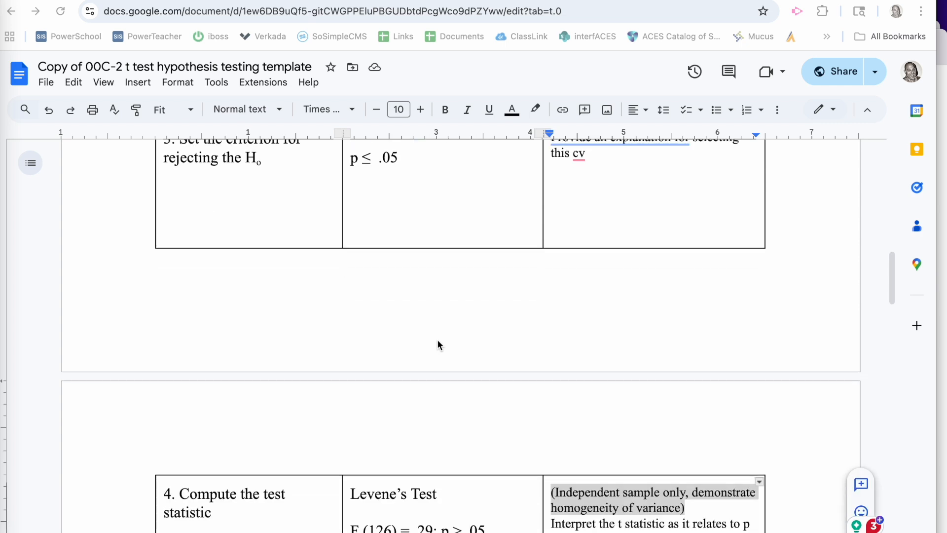
scroll(437, 339, "down", 3)
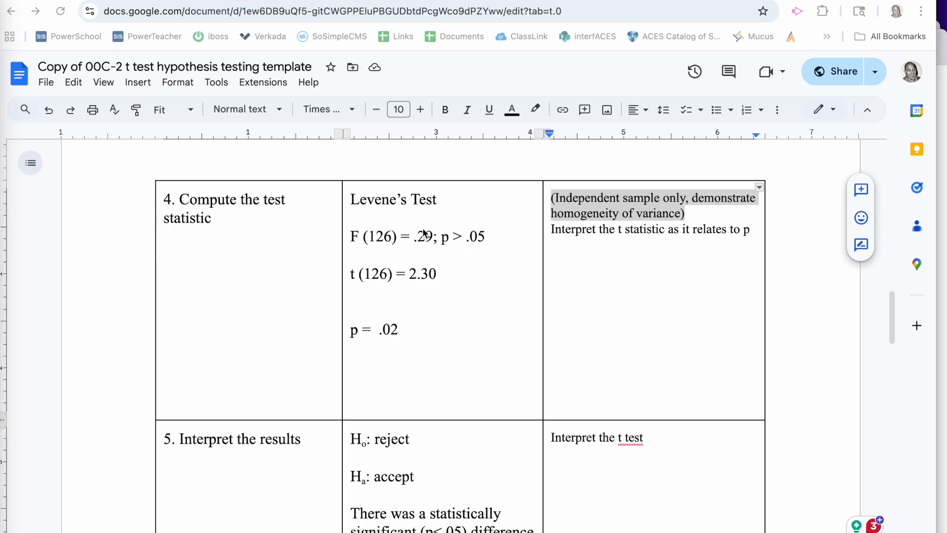
left_click(480, 236)
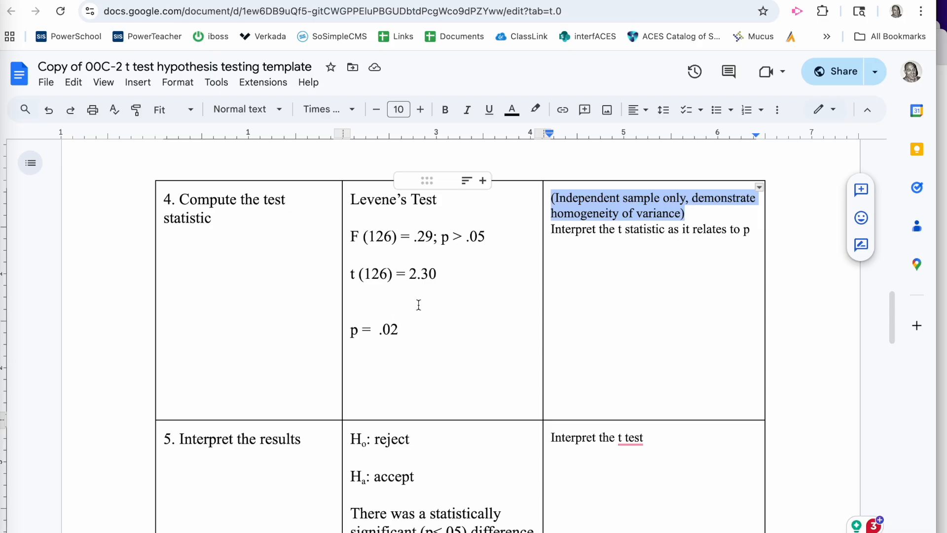
scroll(415, 308, "down", 3)
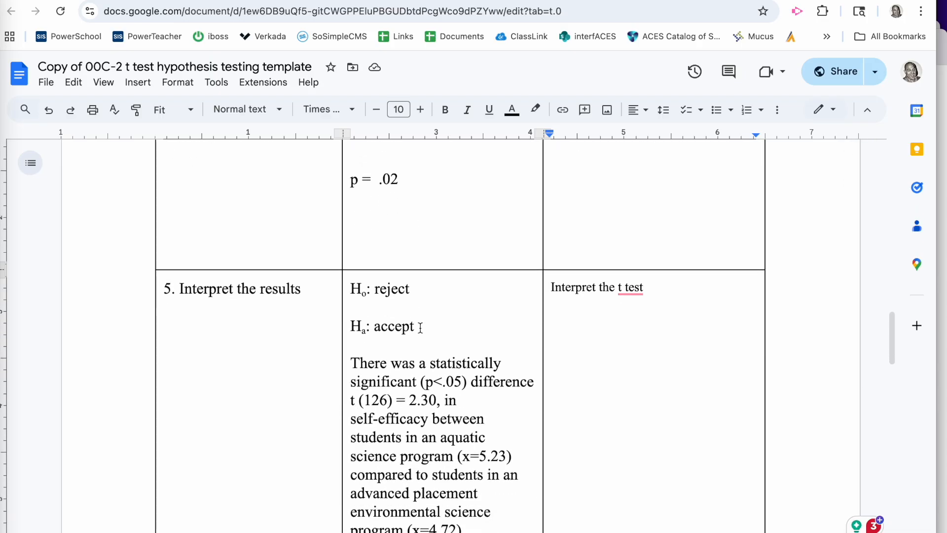
scroll(420, 327, "down", 2)
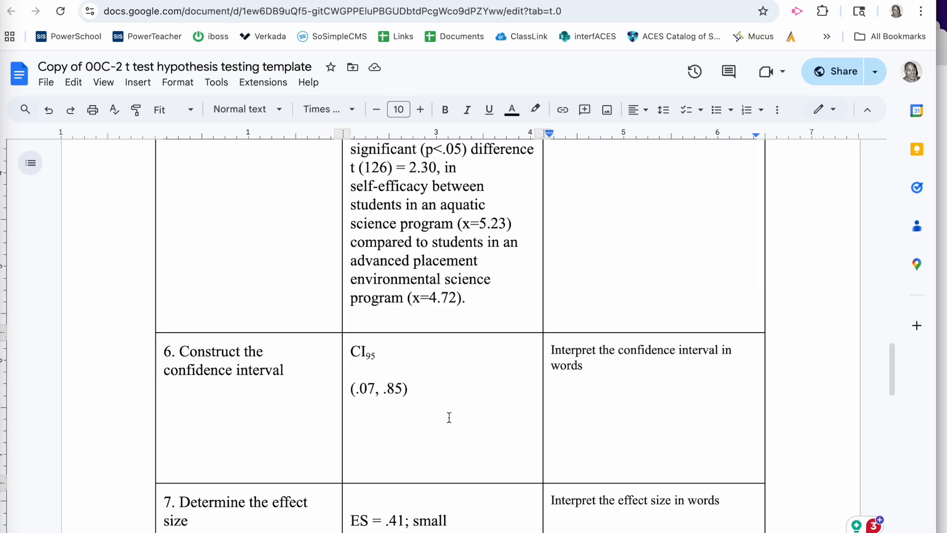
scroll(449, 417, "down", 3)
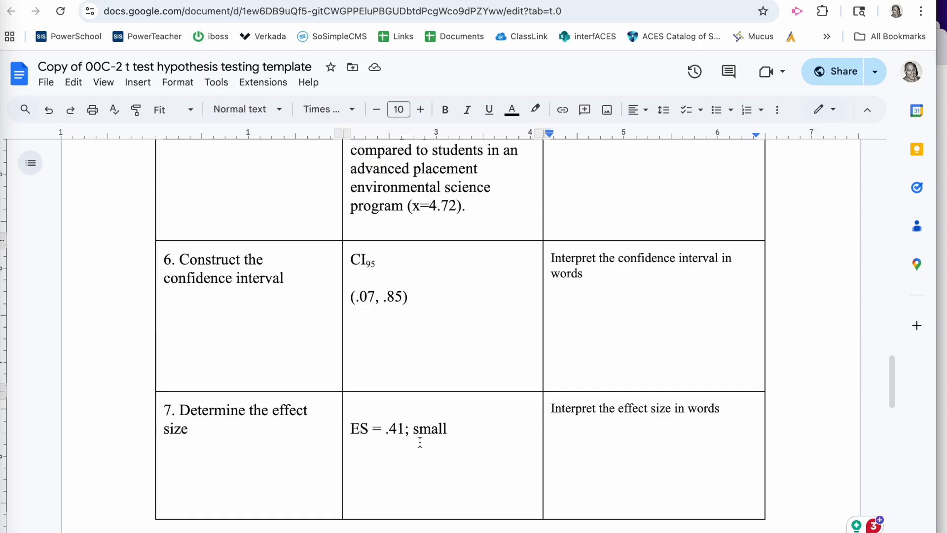
scroll(420, 442, "down", 1)
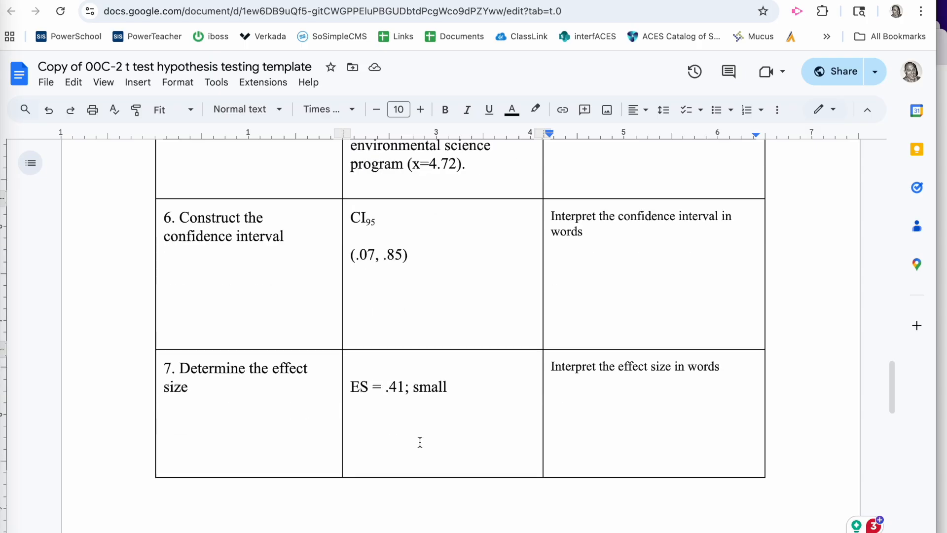